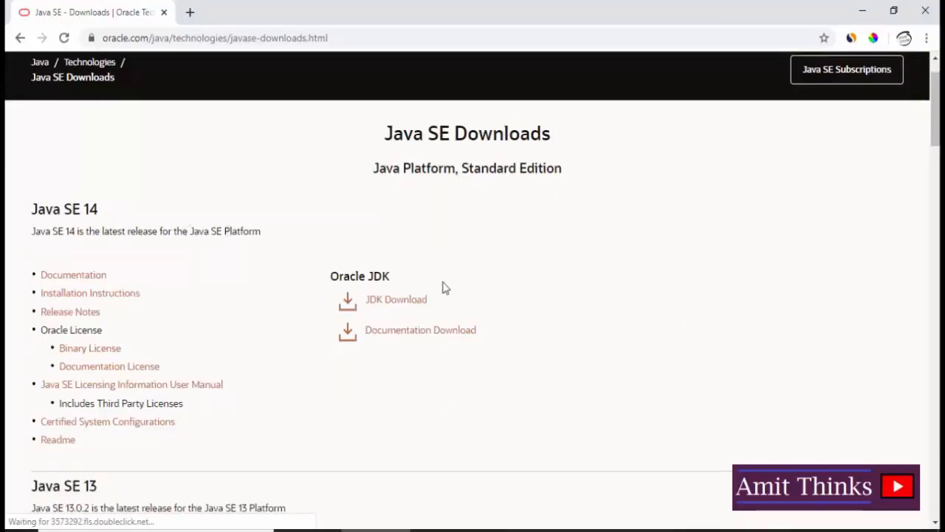
# - Download the Oracle JDK for Java SE 14 and start its installer jdk-14_windows-x64_bin.exe from the Downloads folder
pyautogui.click(421, 305)
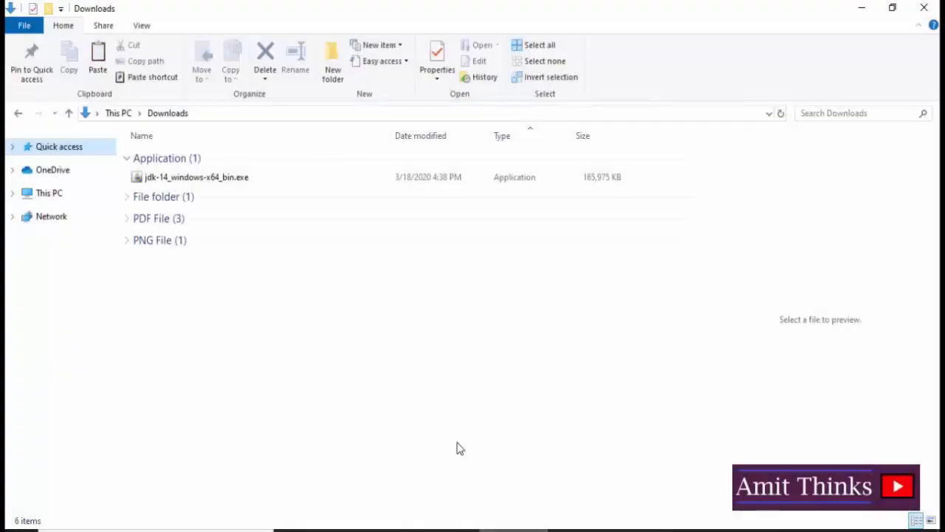
pyautogui.click(181, 183)
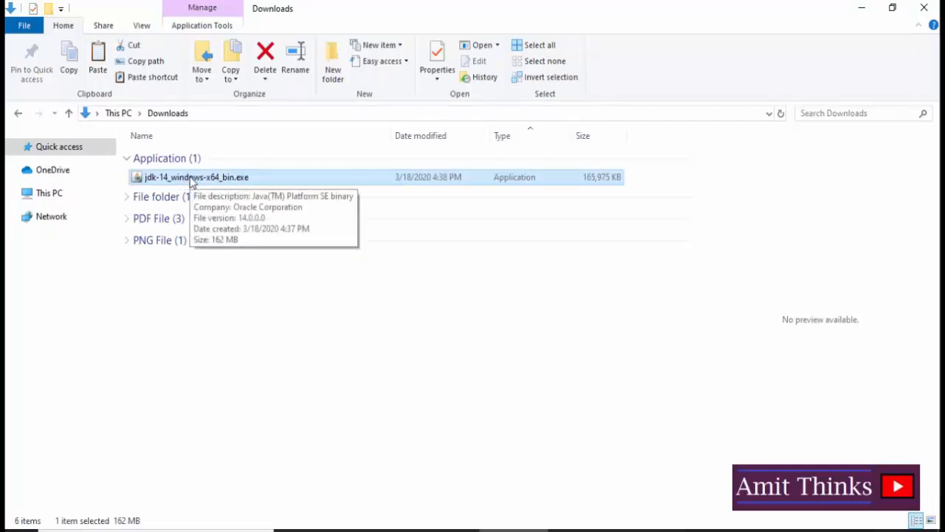
pyautogui.doubleClick(190, 178)
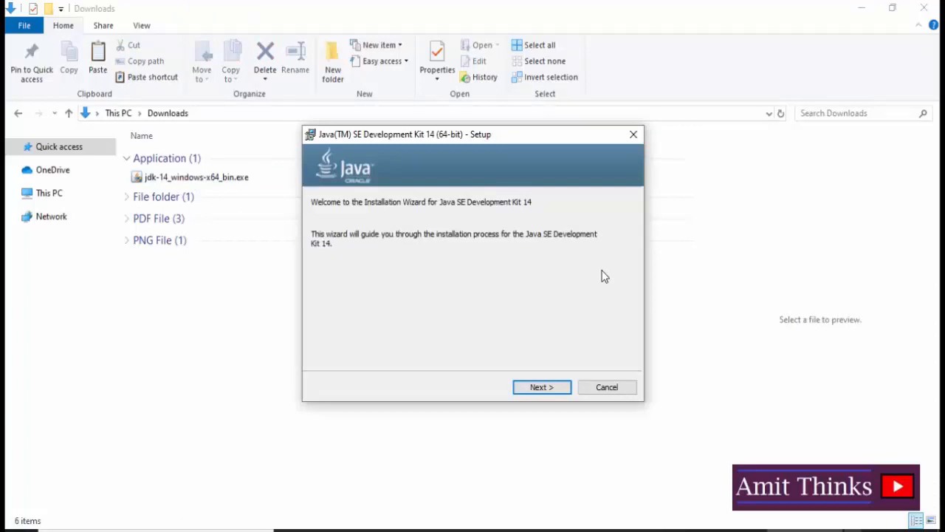
# - Copy the default destination path C:\Program Files\Java\jdk-14\ and complete the JDK installation in that folder
pyautogui.click(550, 389)
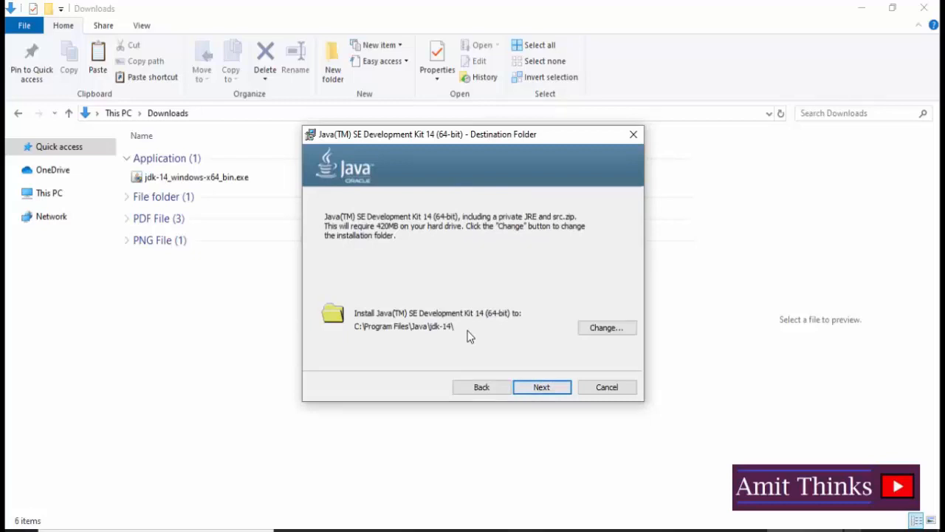
pyautogui.click(606, 327)
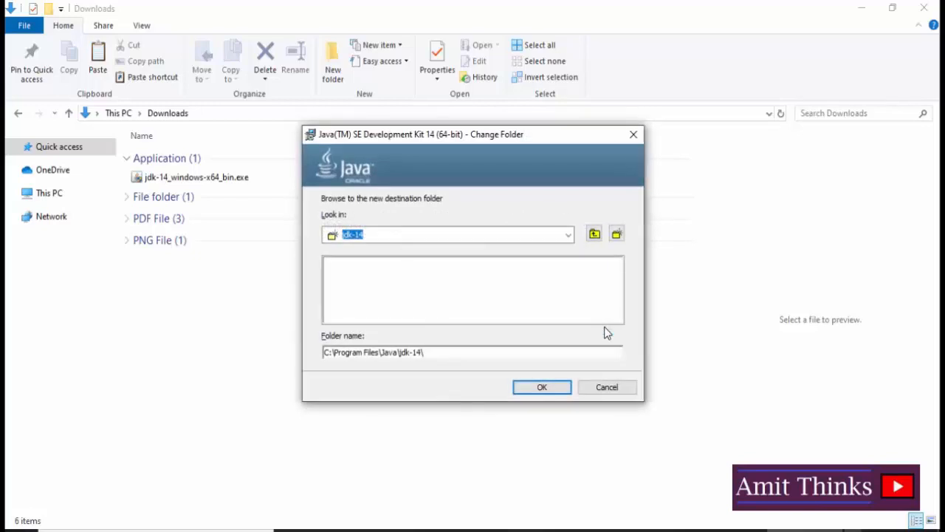
pyautogui.click(609, 389)
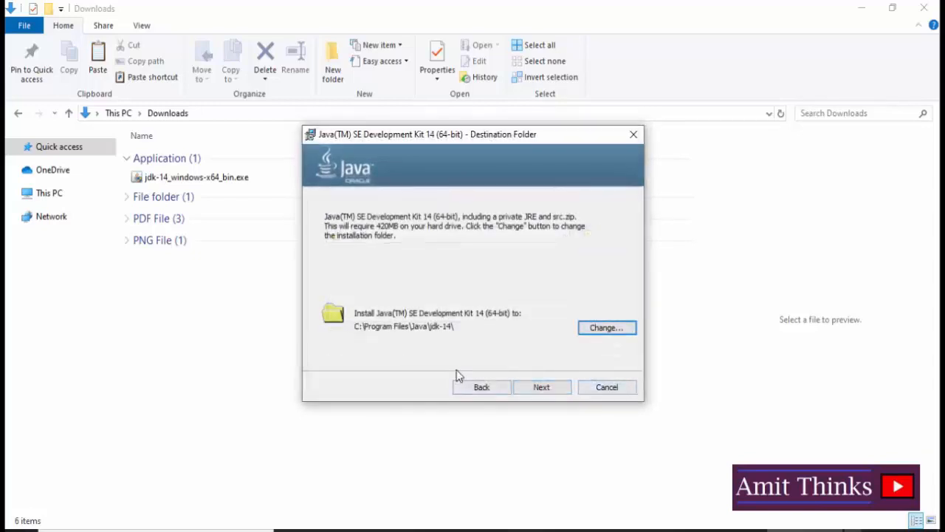
pyautogui.click(610, 327)
pyautogui.hotkey('ctrl', 'c')
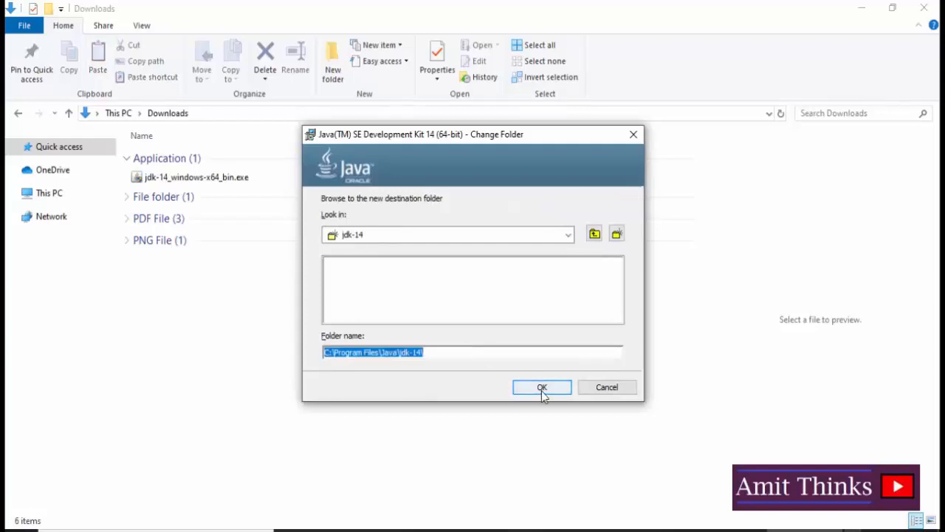
pyautogui.click(542, 391)
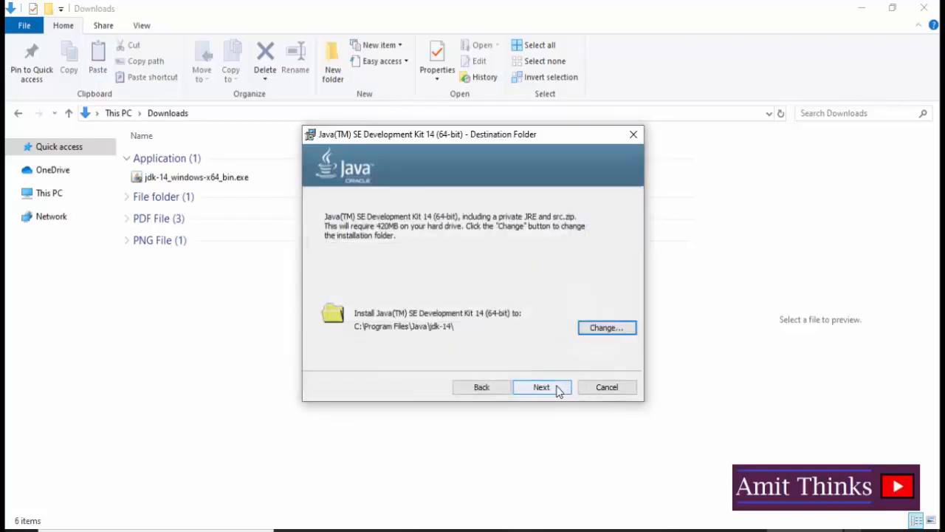
pyautogui.click(559, 390)
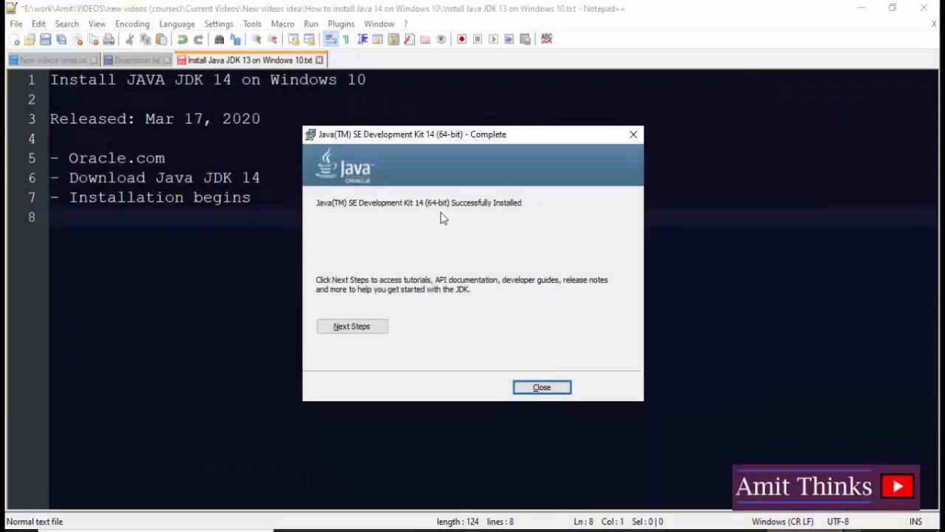
pyautogui.click(545, 389)
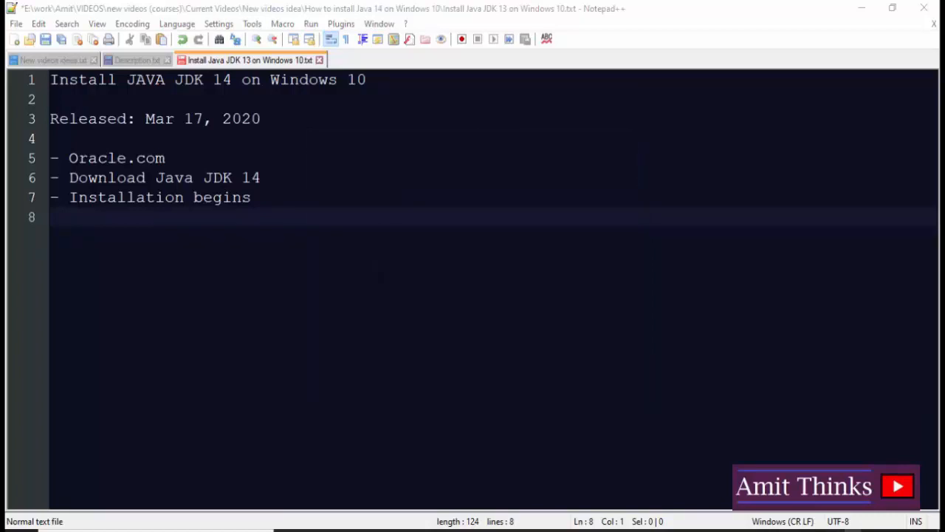
# - Add the line "- Installation Path: C:\Program Files\Java\jdk-14\" to the end of the installation notes in Notepad++
pyautogui.write('-')
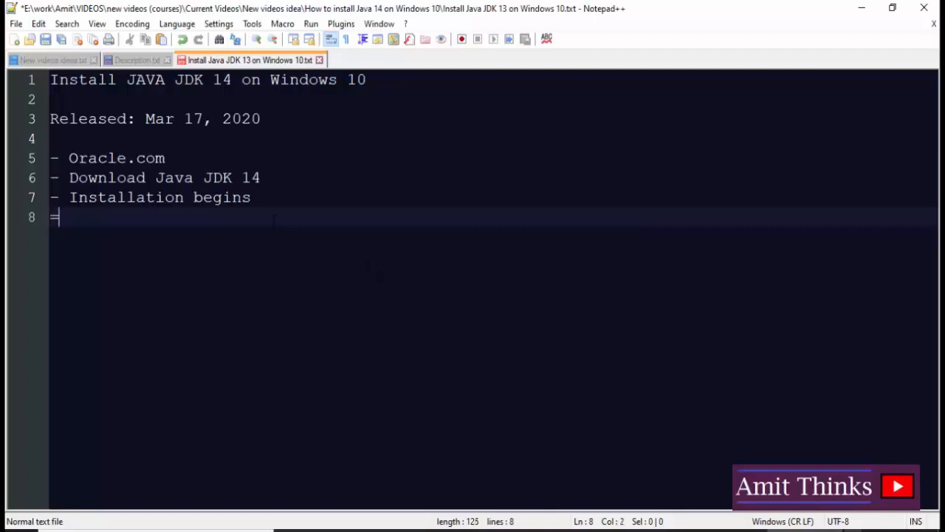
pyautogui.write(' Installation Pat')
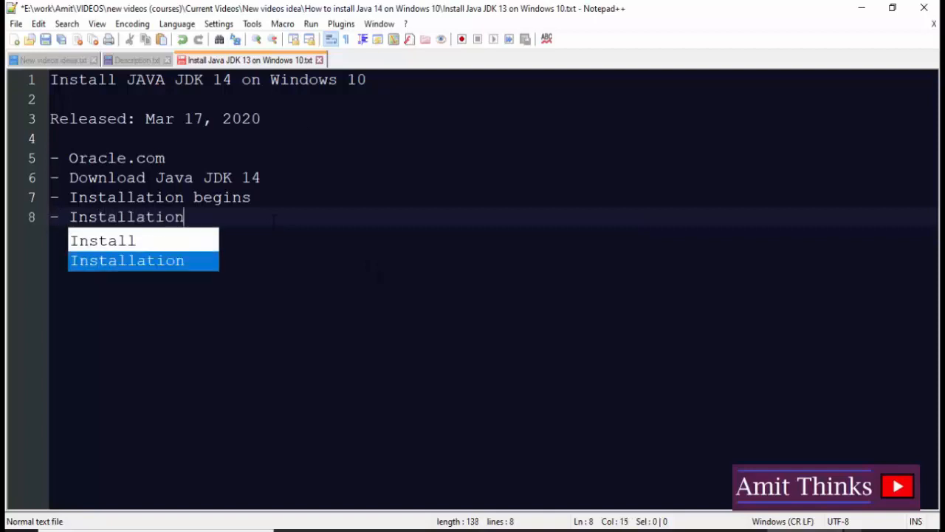
pyautogui.write('h:')
pyautogui.hotkey('ctrl', 'v')
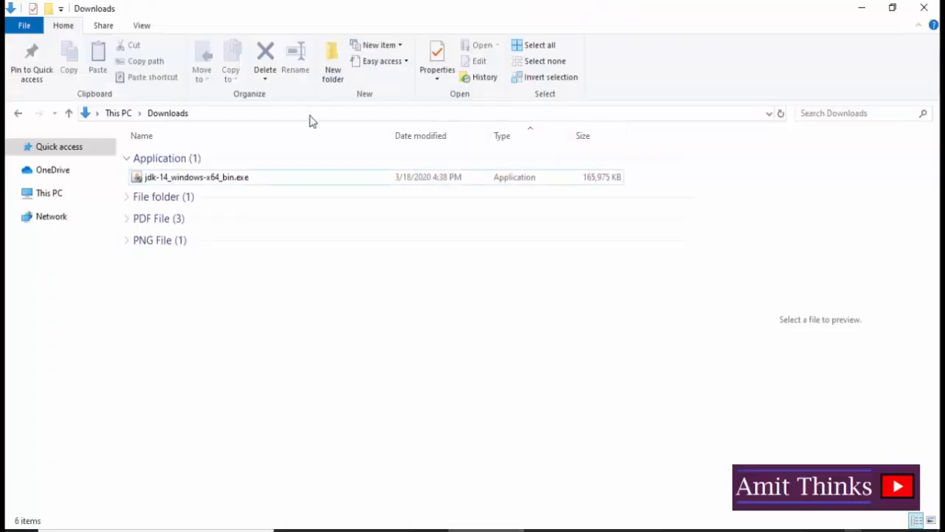
# - Switch to File Explorer and open the folder C:\Program Files\Java\jdk-14\ using the copied path
pyautogui.click(310, 117)
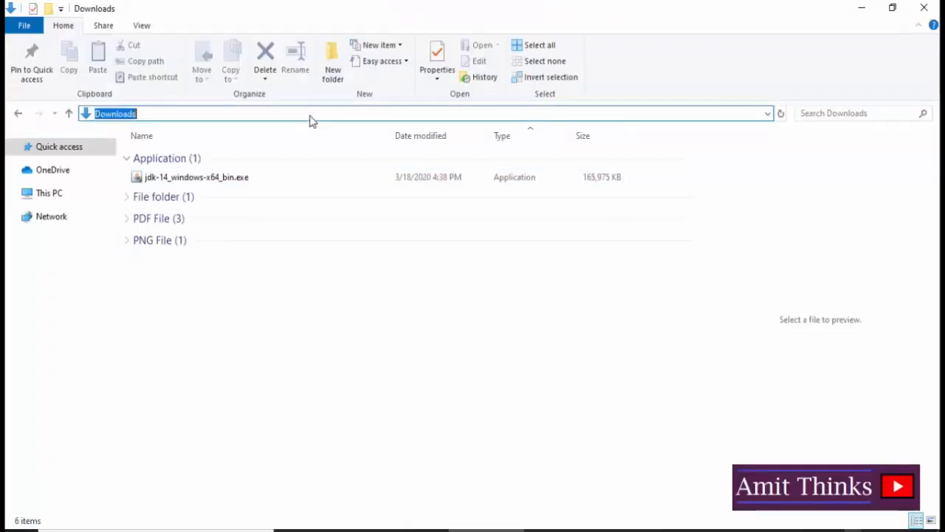
pyautogui.hotkey('ctrl', 'v')
pyautogui.press('Return')
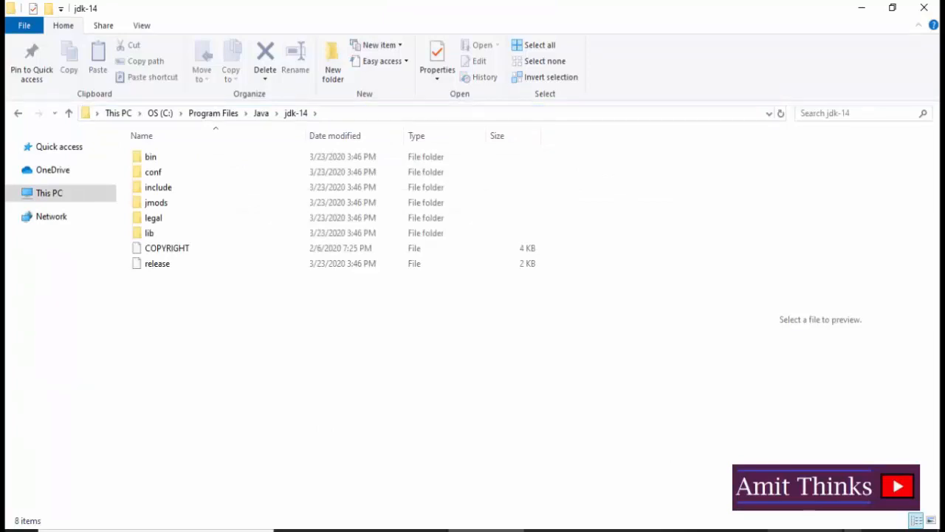
# - Switch back to Notepad++ and add the line "- Set Environment Variables" below the installation path
pyautogui.click(804, 530)
pyautogui.press('Return')
pyautogui.write('- ')
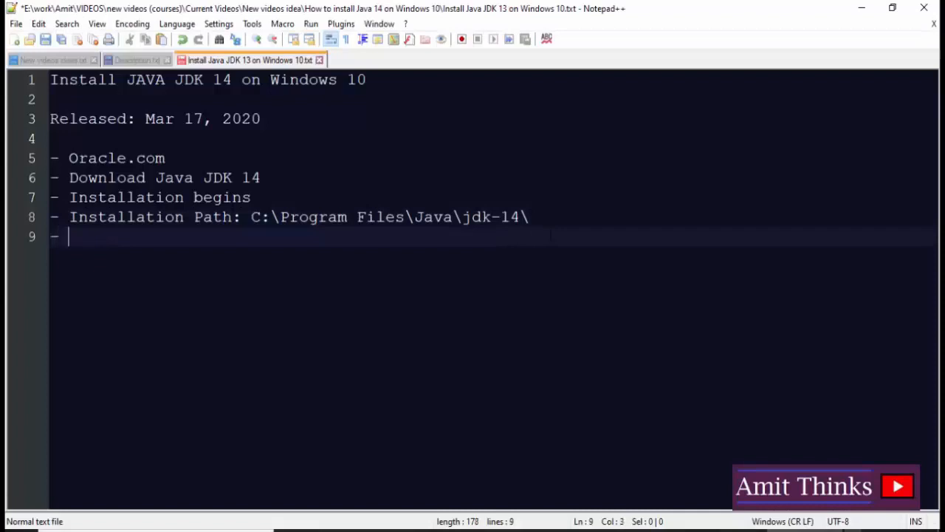
pyautogui.write('Set Environment Variables')
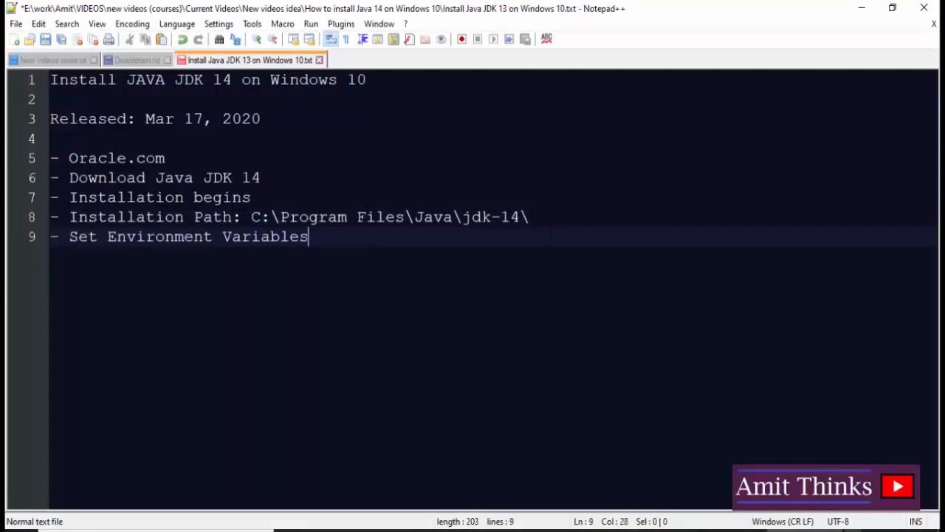
pyautogui.press('Return')
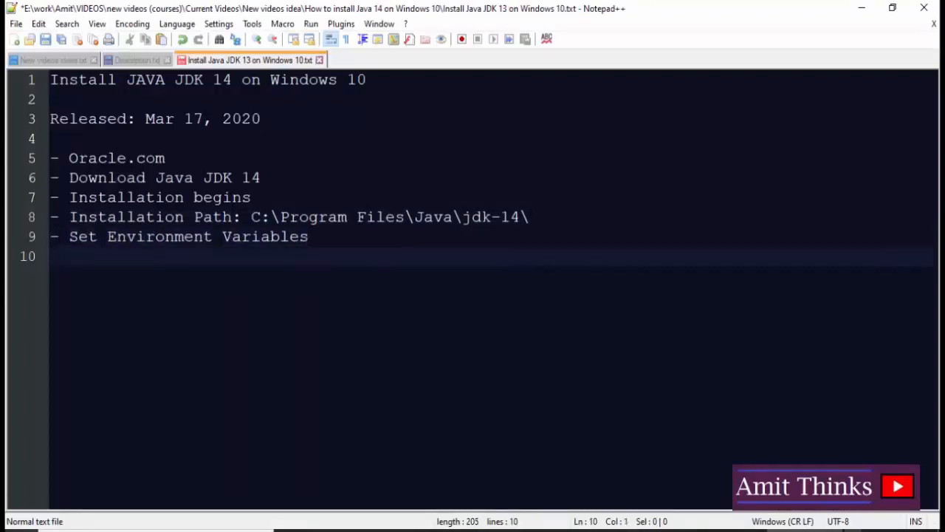
# - Search Windows for "vari" and open the Environment Variables dialog from the system properties, focusing the system variables
pyautogui.click(15, 531)
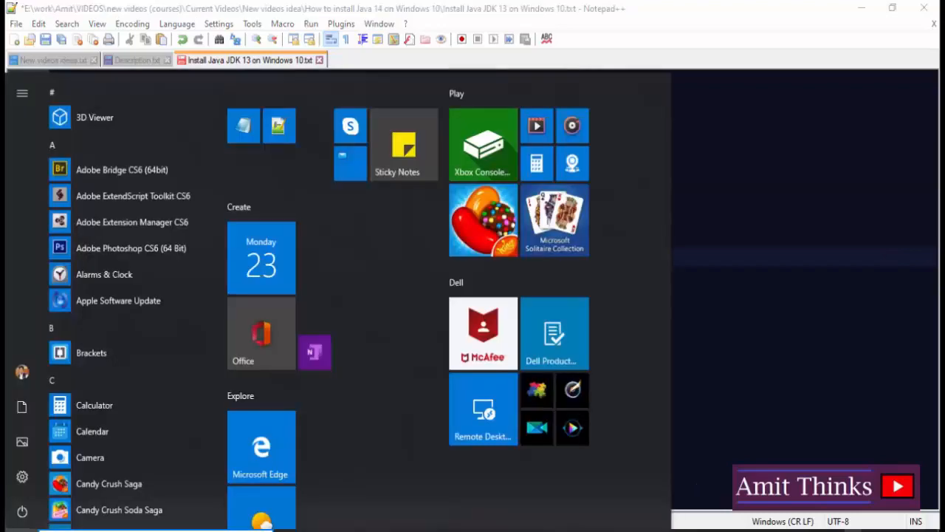
pyautogui.write('vari')
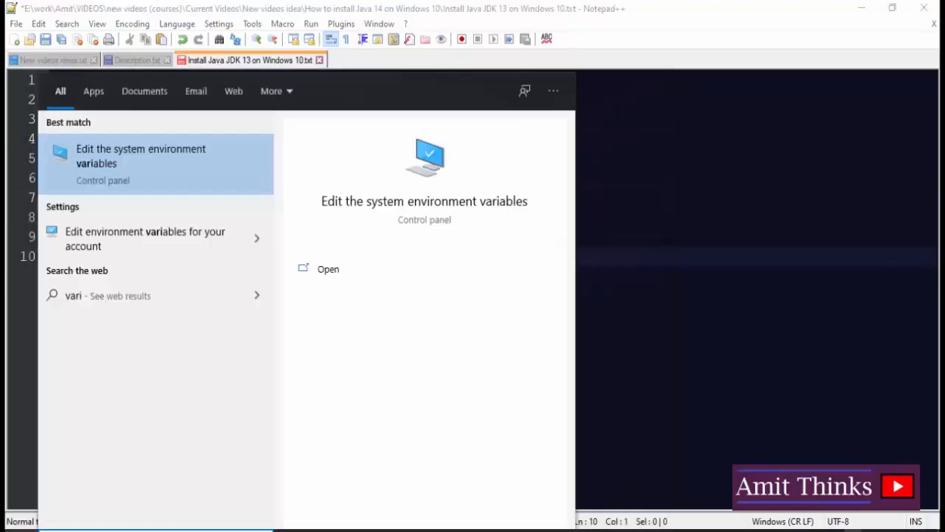
pyautogui.click(124, 179)
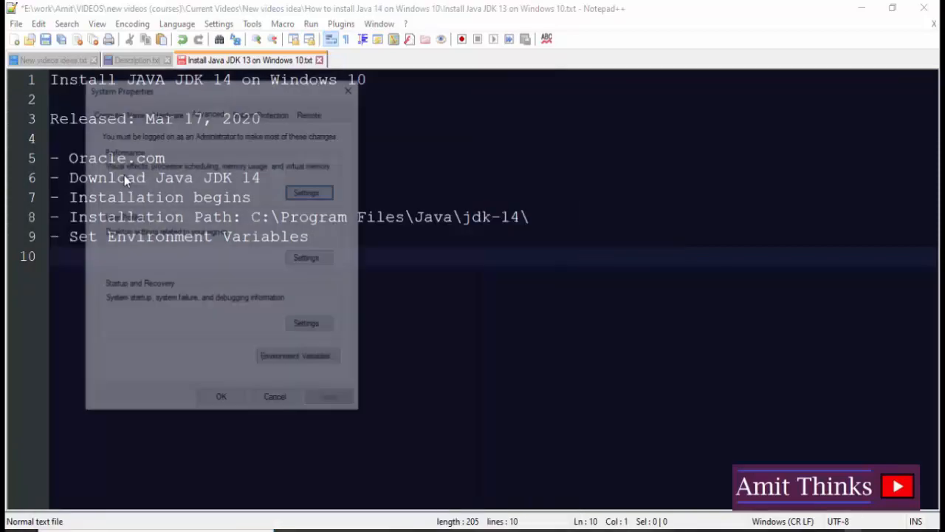
pyautogui.click(314, 359)
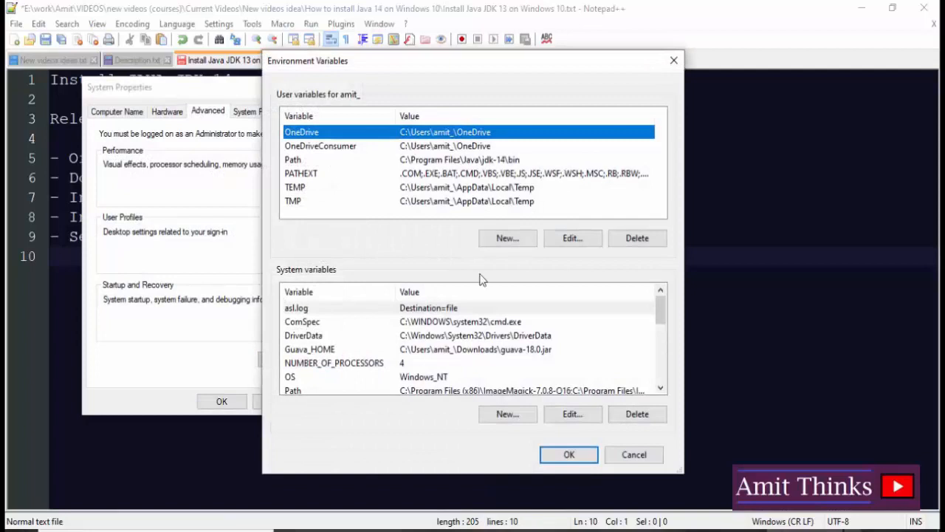
pyautogui.click(445, 336)
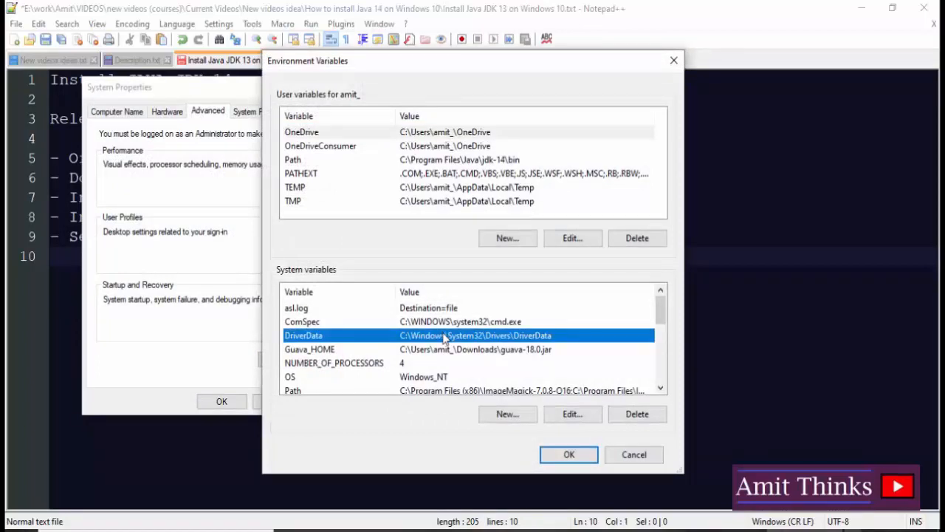
# - Open the bin folder inside jdk-14 in File Explorer and copy its full path C:\Program Files\Java\jdk-14\bin
pyautogui.click(410, 530)
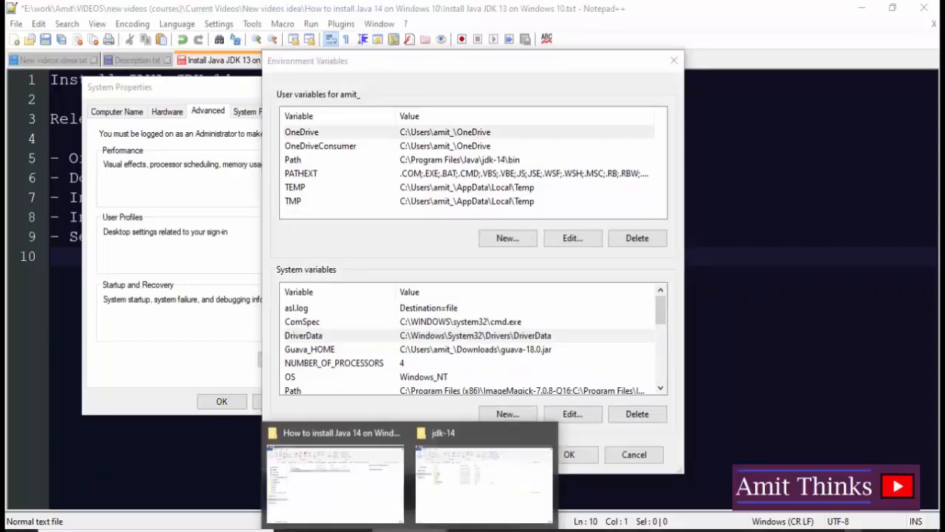
pyautogui.click(487, 464)
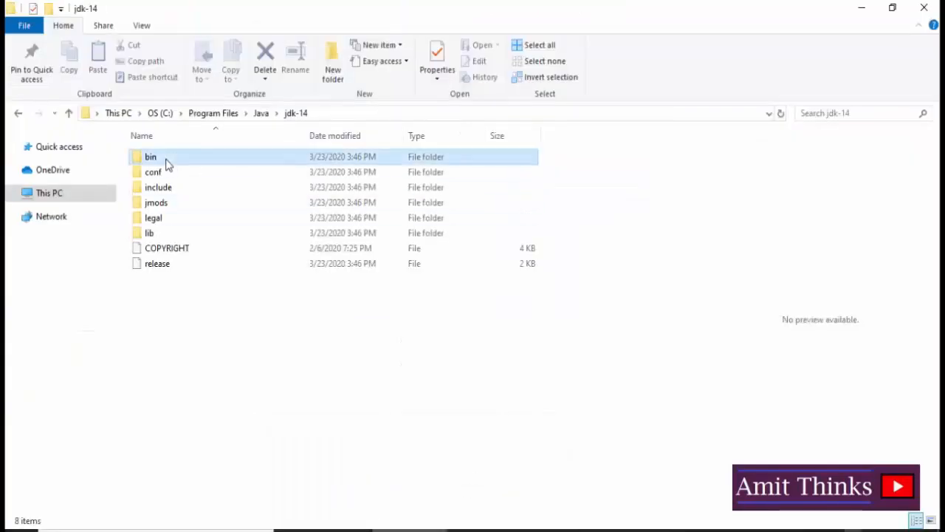
pyautogui.doubleClick(164, 158)
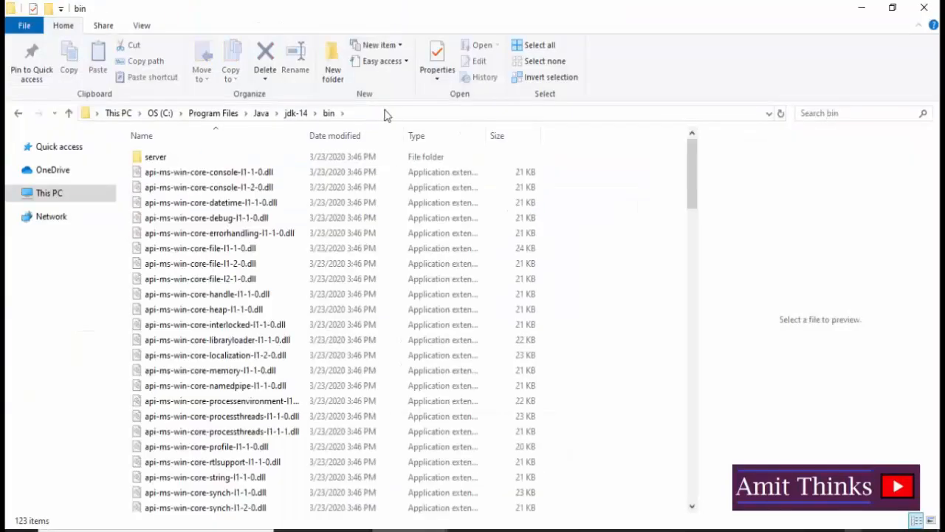
pyautogui.click(384, 115)
pyautogui.hotkey('ctrl', 'c')
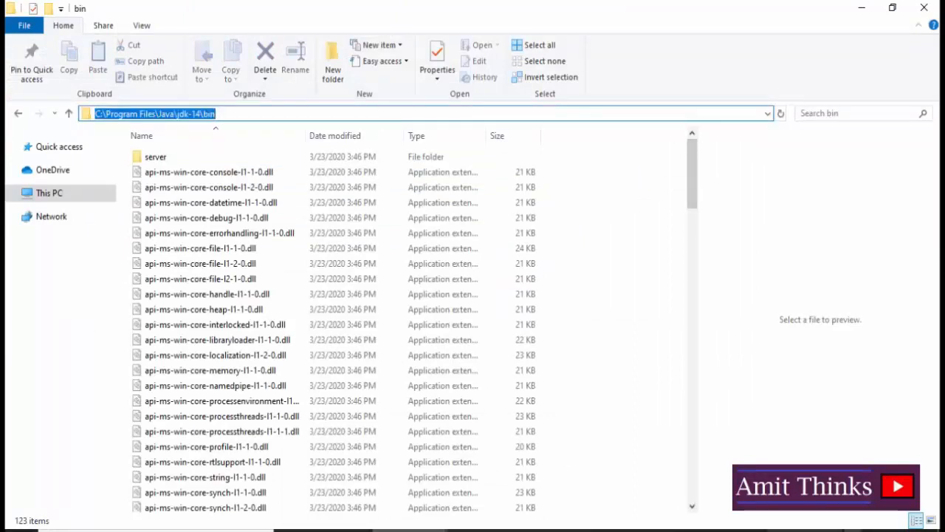
# - Return to the Environment Variables dialog and view the entries of the system Path variable without changing them
pyautogui.click(805, 530)
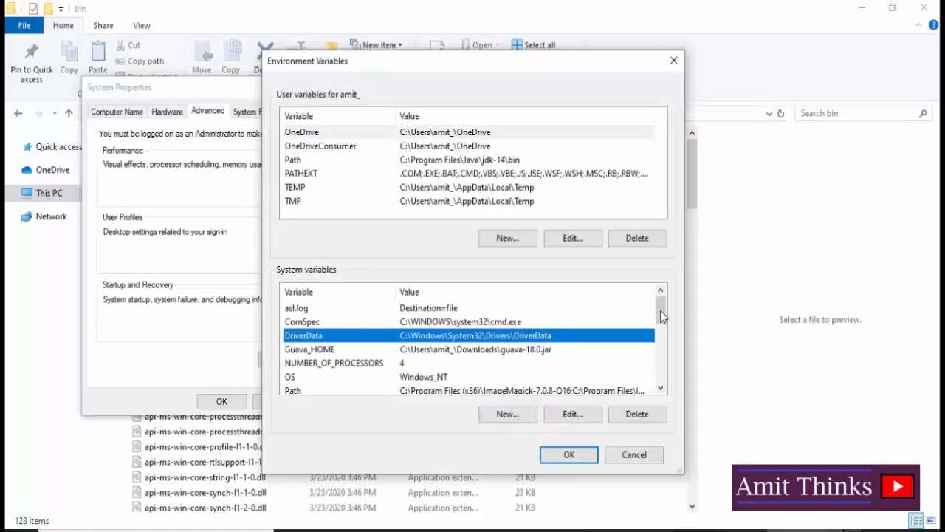
pyautogui.scroll(-1, 660, 316)
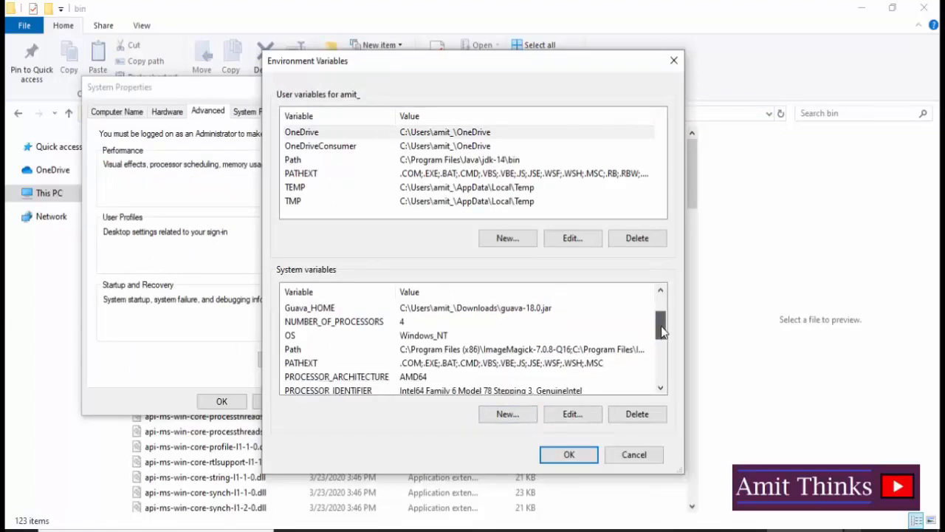
pyautogui.click(352, 351)
pyautogui.doubleClick(351, 351)
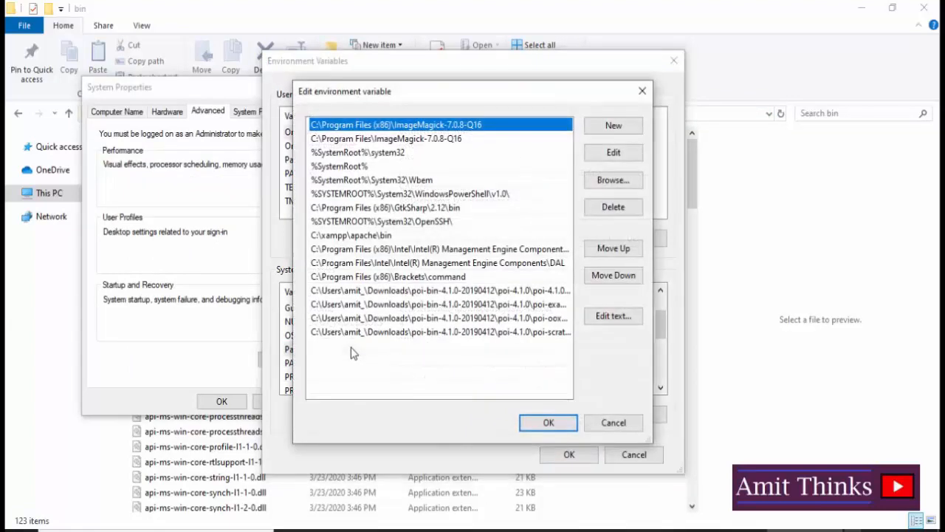
pyautogui.click(624, 422)
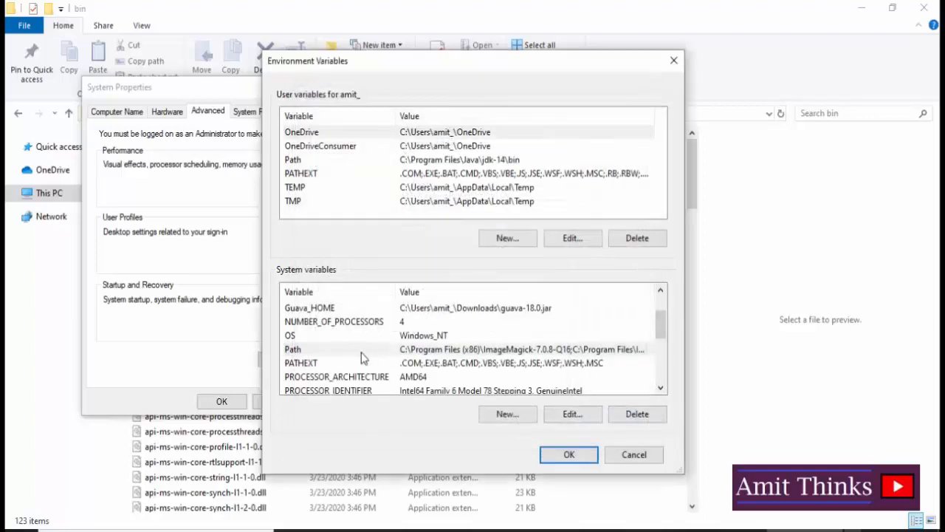
# - Edit the system Path variable and add C:\Program Files\Java\jdk-14\bin as a new entry
pyautogui.click(362, 353)
pyautogui.click(583, 415)
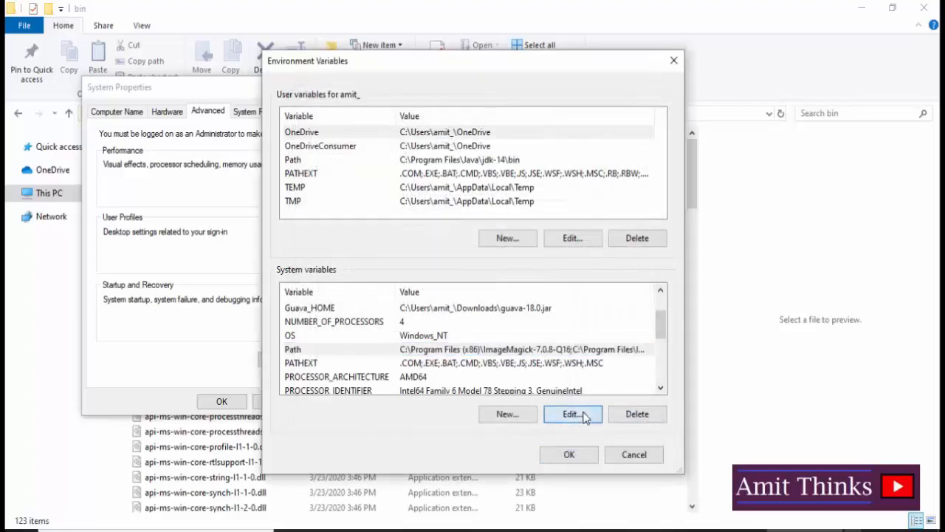
pyautogui.doubleClick(525, 351)
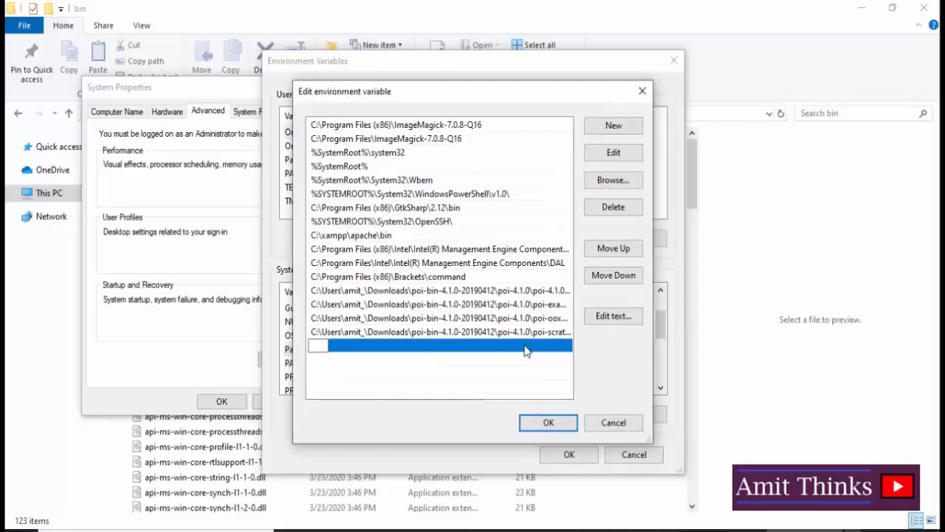
pyautogui.hotkey('ctrl', 'v')
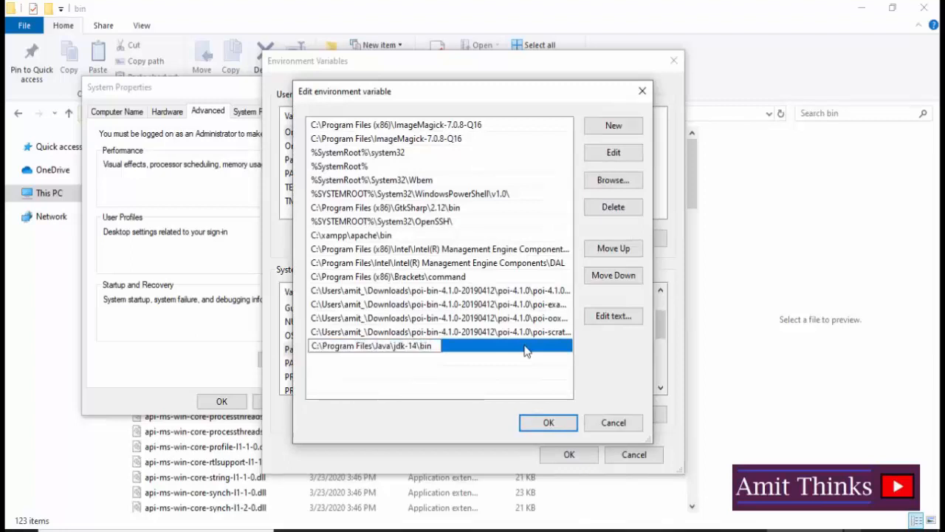
# - Check the full path of the jdk-14 bin folder in File Explorer and return to the Path variable's entries
pyautogui.click(411, 530)
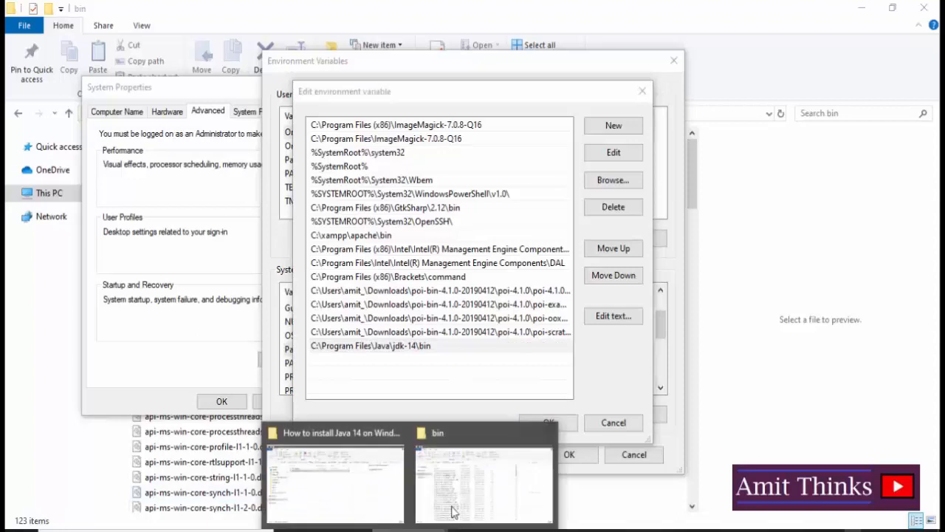
pyautogui.click(454, 512)
pyautogui.click(358, 115)
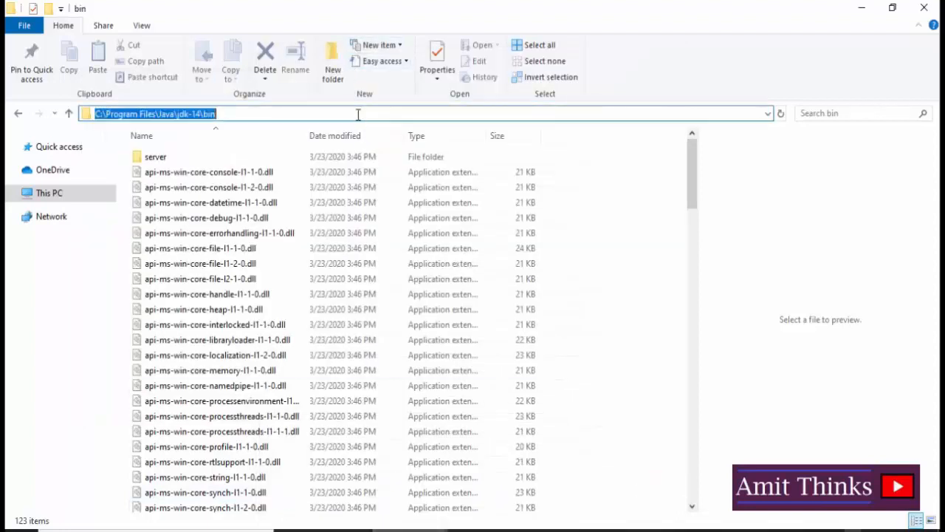
pyautogui.click(358, 115)
pyautogui.click(805, 531)
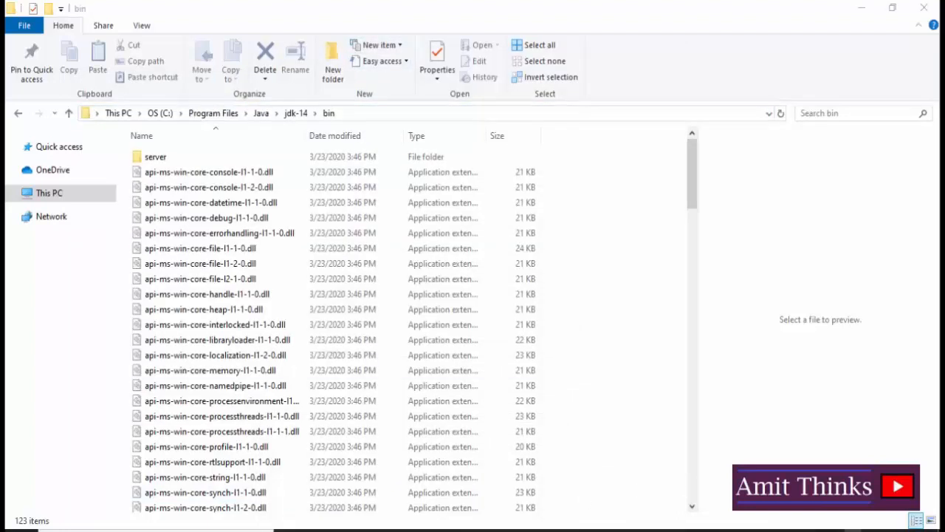
pyautogui.click(805, 530)
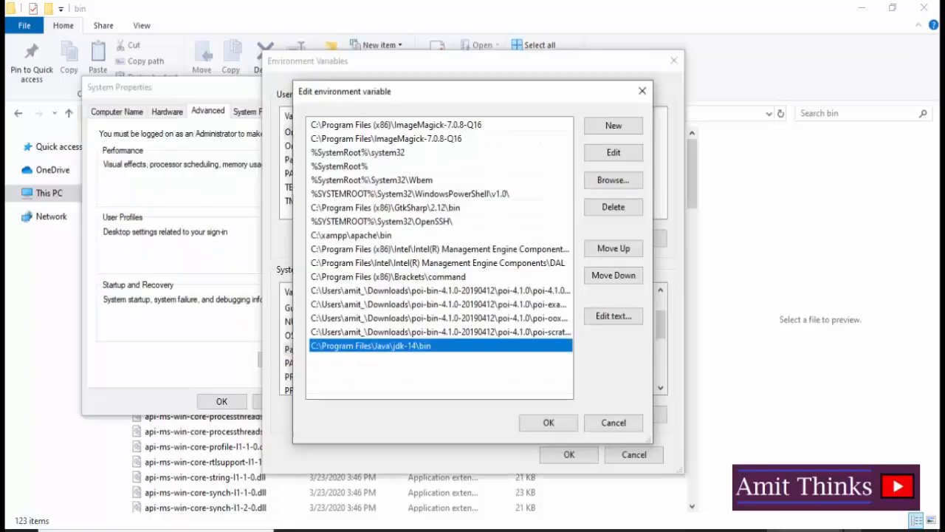
# - Save the Path variable's new entry and close the Environment Variables and System Properties dialogs with their changes accepted
pyautogui.click(551, 425)
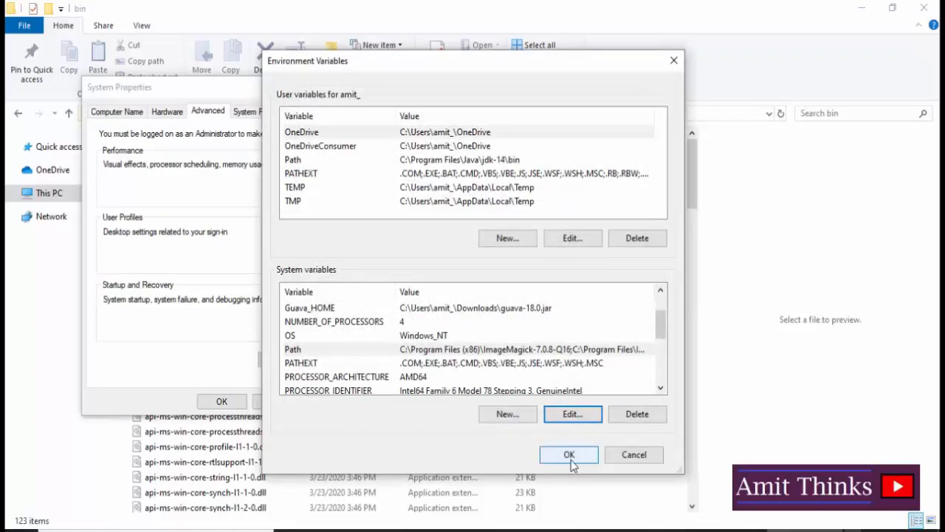
pyautogui.click(570, 455)
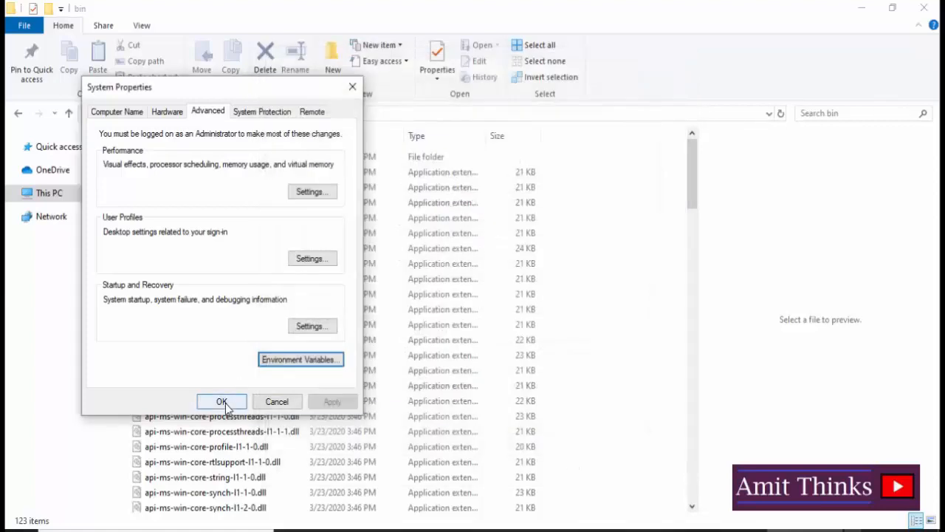
pyautogui.click(221, 402)
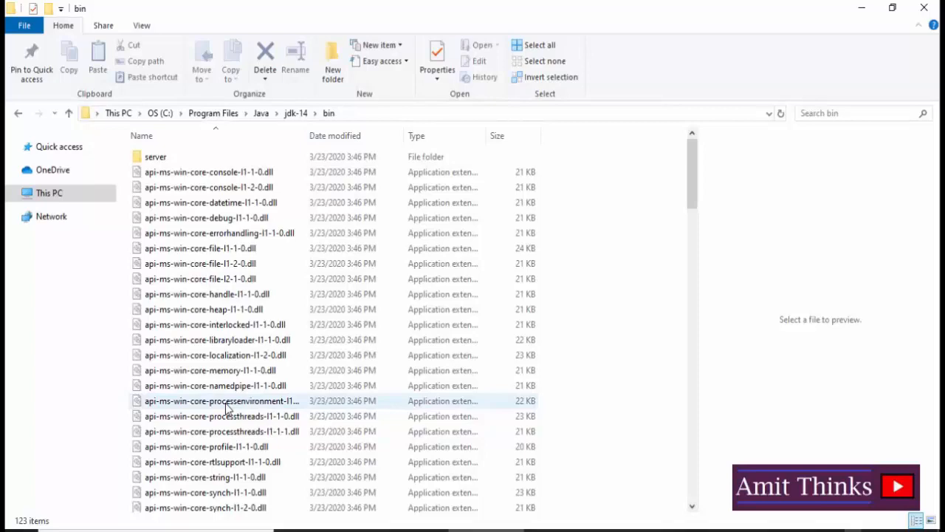
# - Search Windows for "cmd" and open Command Prompt as administrator
pyautogui.click(21, 529)
pyautogui.write('cmd')
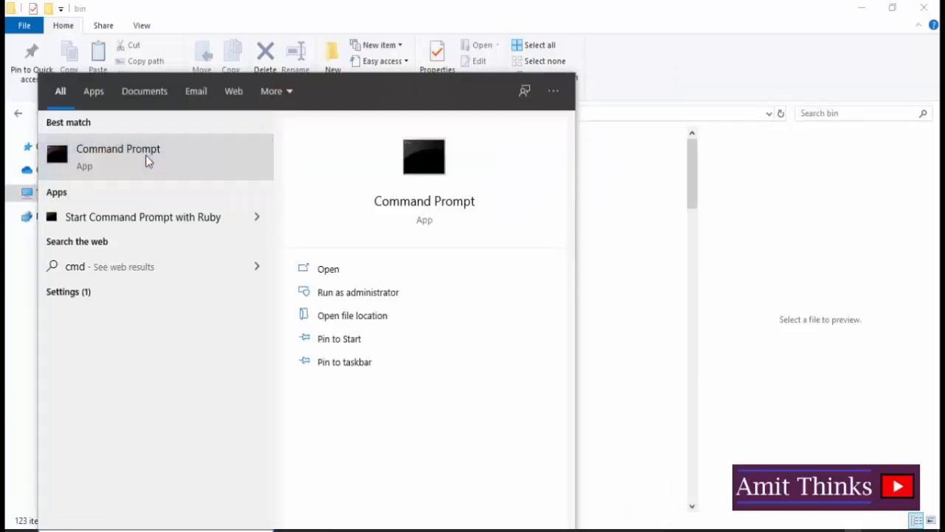
pyautogui.rightClick(147, 161)
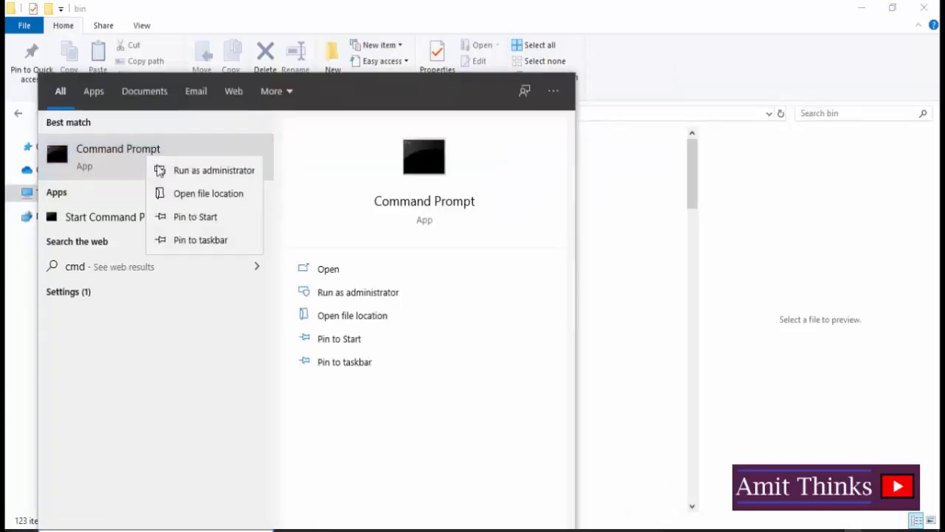
pyautogui.click(209, 170)
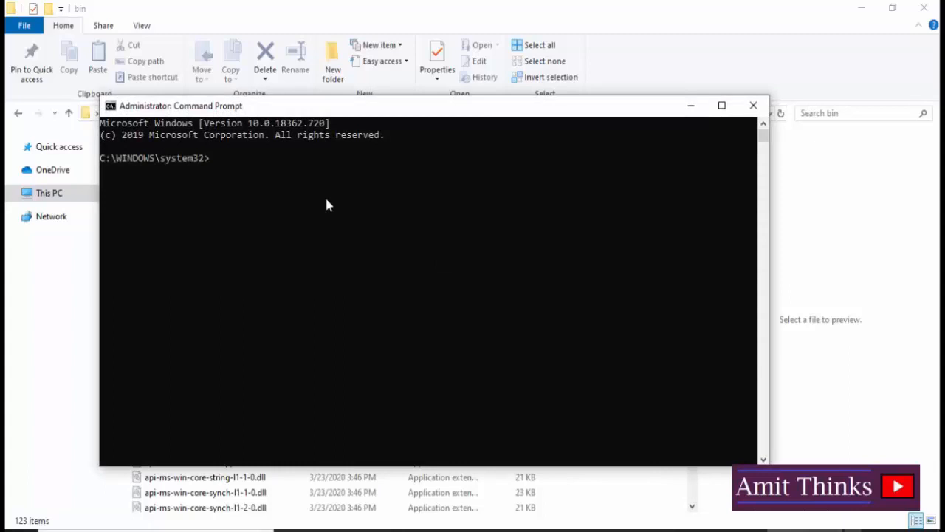
# - Run java -version in Command Prompt to check the installed Java version
pyautogui.write('java -version')
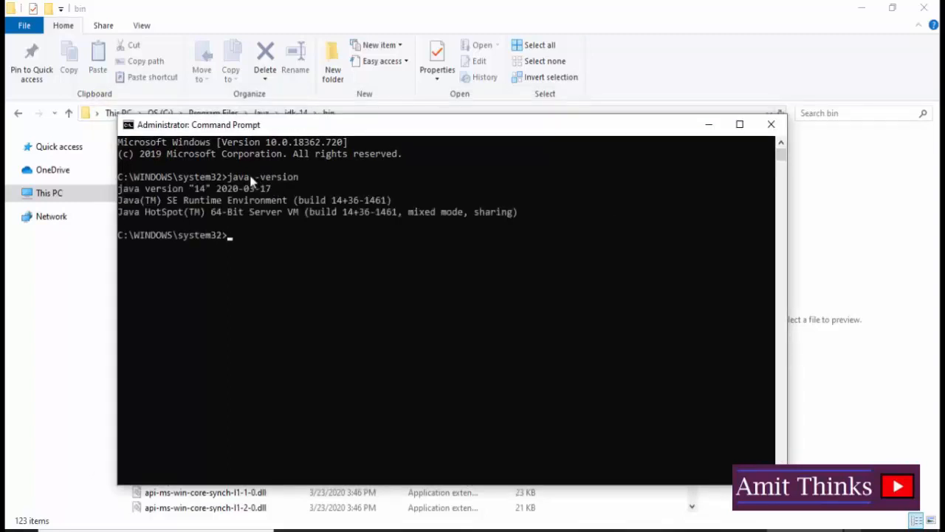
pyautogui.write('java -version')
pyautogui.press('Return')
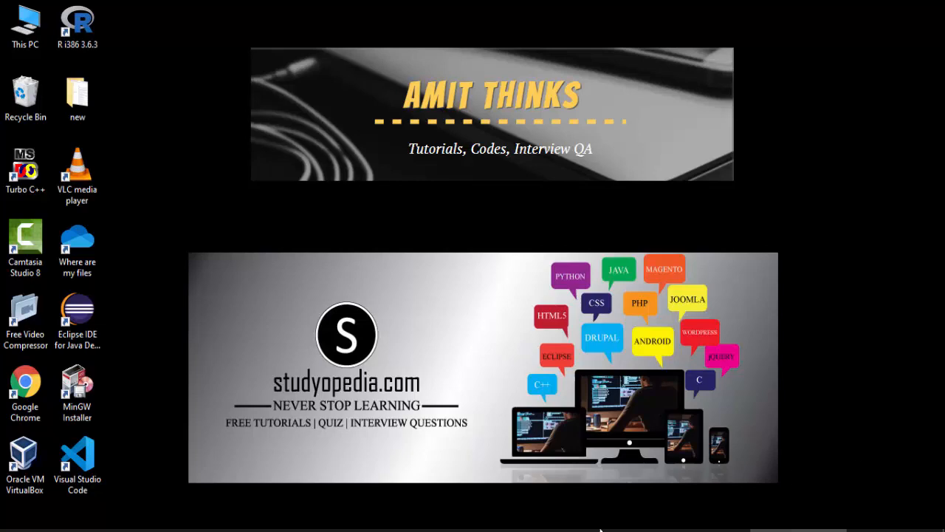
# - Switch to Chrome, search Google for netbeans and open the Welcome to NetBeans result on netbeans.org
pyautogui.click(184, 530)
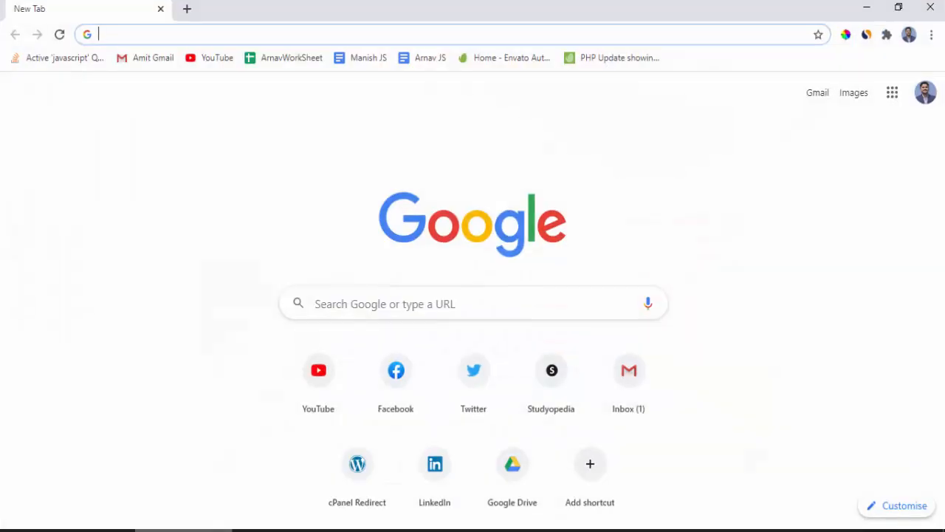
pyautogui.click(368, 303)
pyautogui.write('netbe')
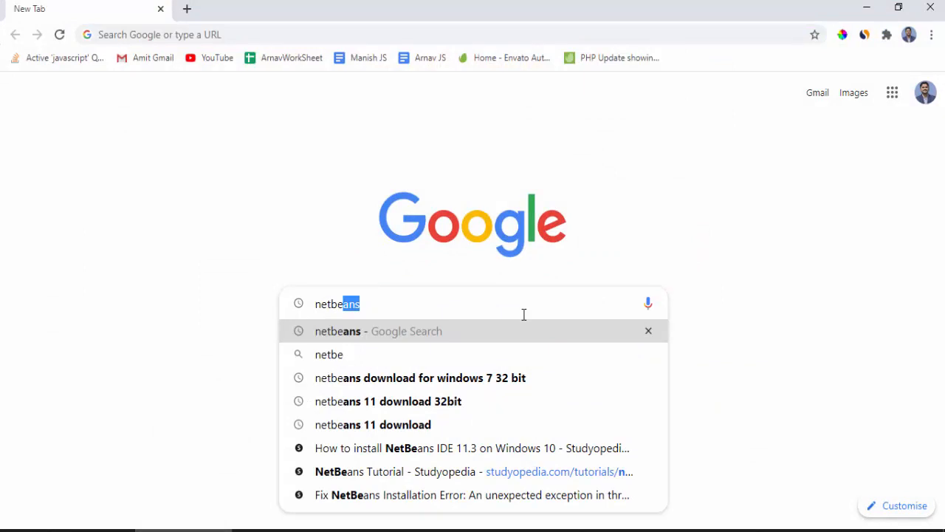
pyautogui.press('BackSpace')
pyautogui.press('BackSpace')
pyautogui.press('Return')
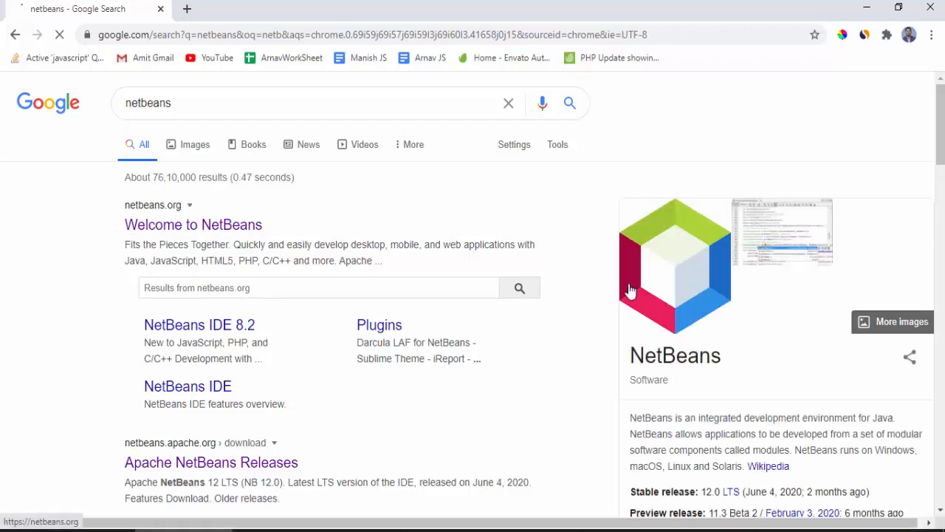
pyautogui.scroll(-1, 632, 292)
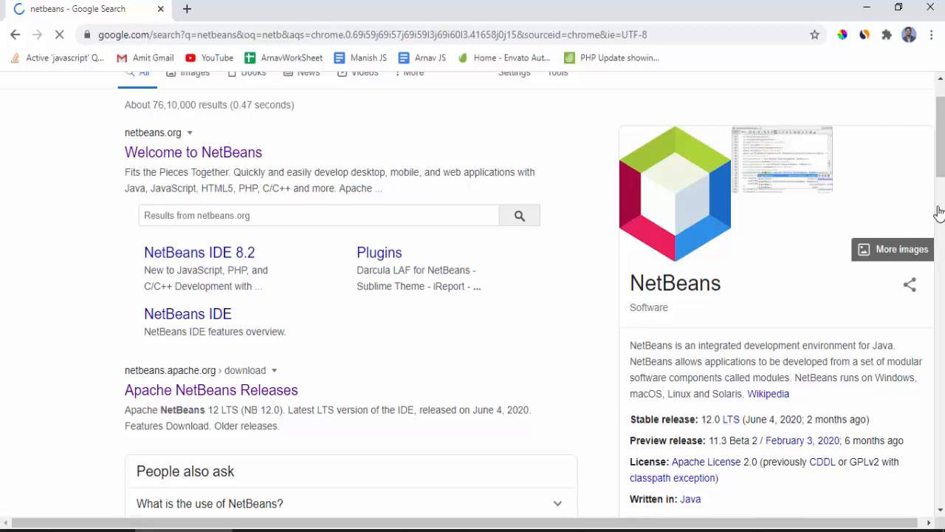
pyautogui.scroll(1, 938, 214)
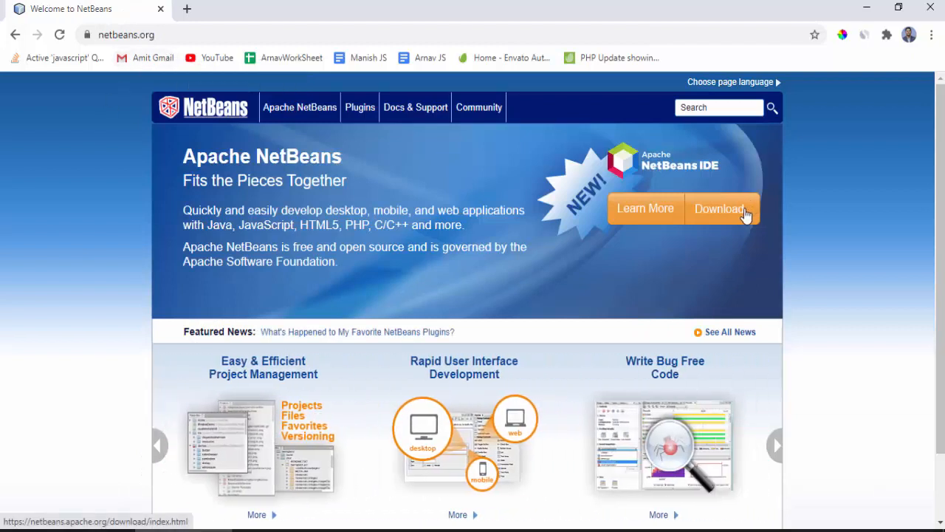
# - Open the download page for Apache NetBeans 12 LTS and download Apache-NetBeans-12.0-bin-windows-x64.exe from the suggested mirror
pyautogui.click(744, 212)
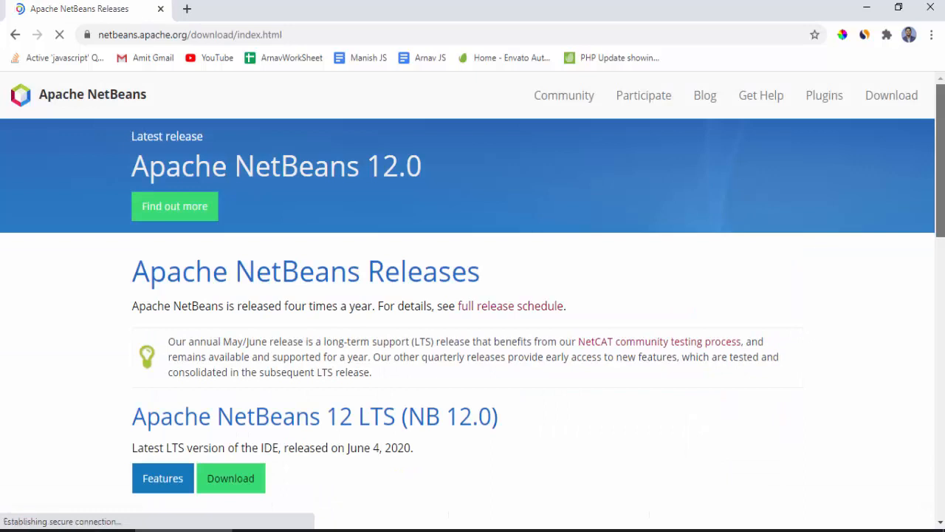
pyautogui.scroll(-2, 472, 296)
pyautogui.moveTo(941, 201); pyautogui.dragTo(941, 212)
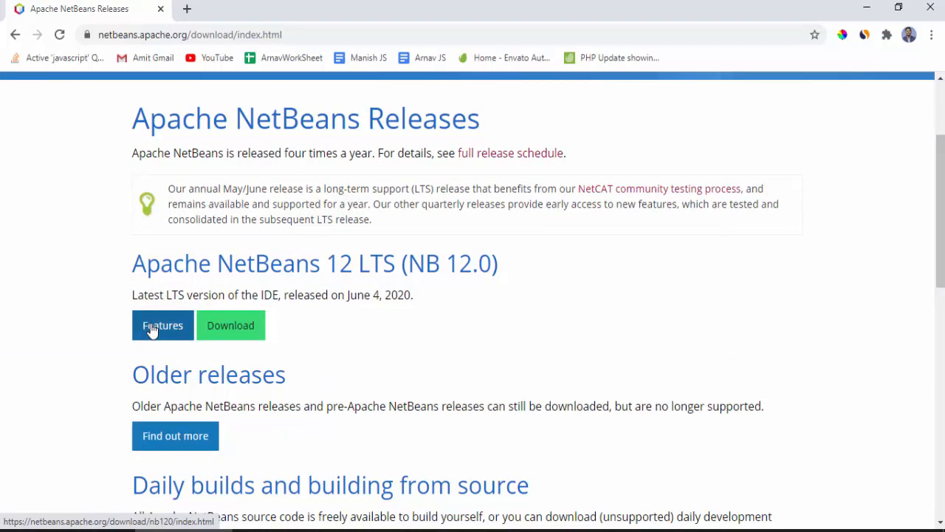
pyautogui.click(243, 331)
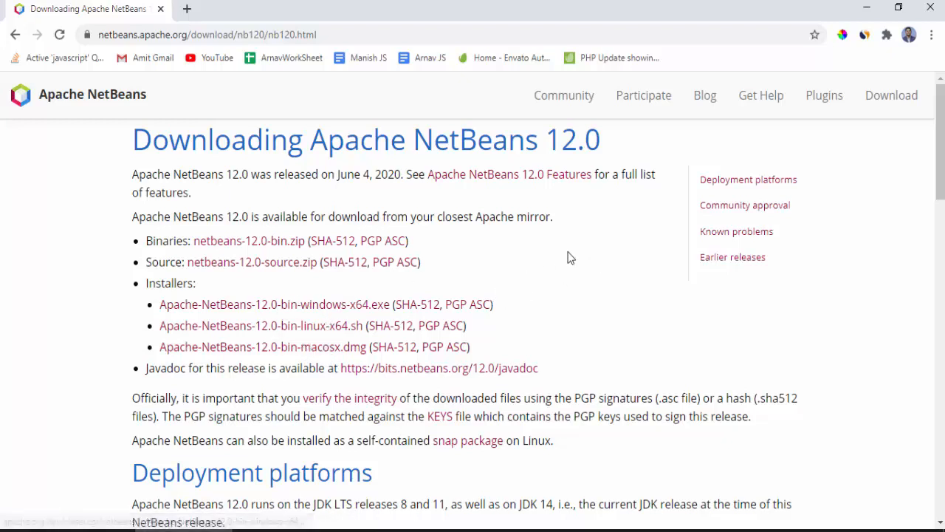
pyautogui.click(344, 312)
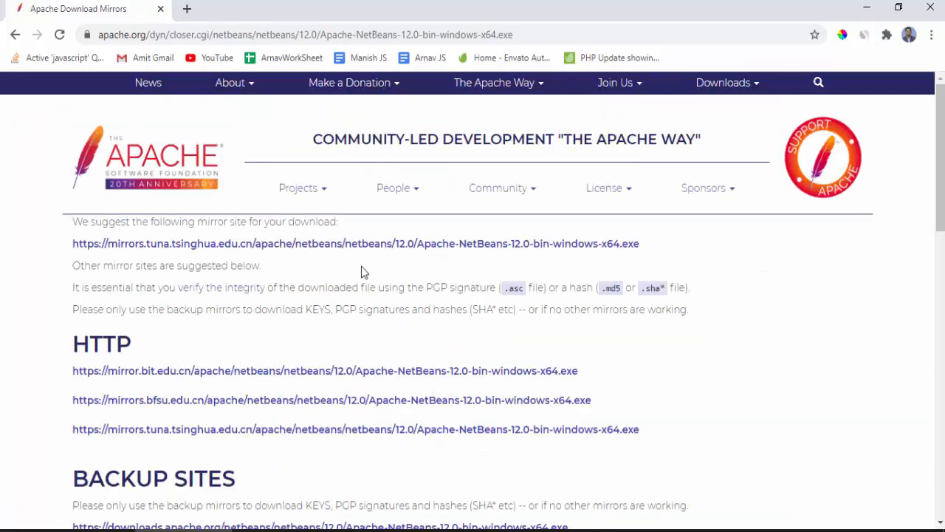
pyautogui.click(311, 248)
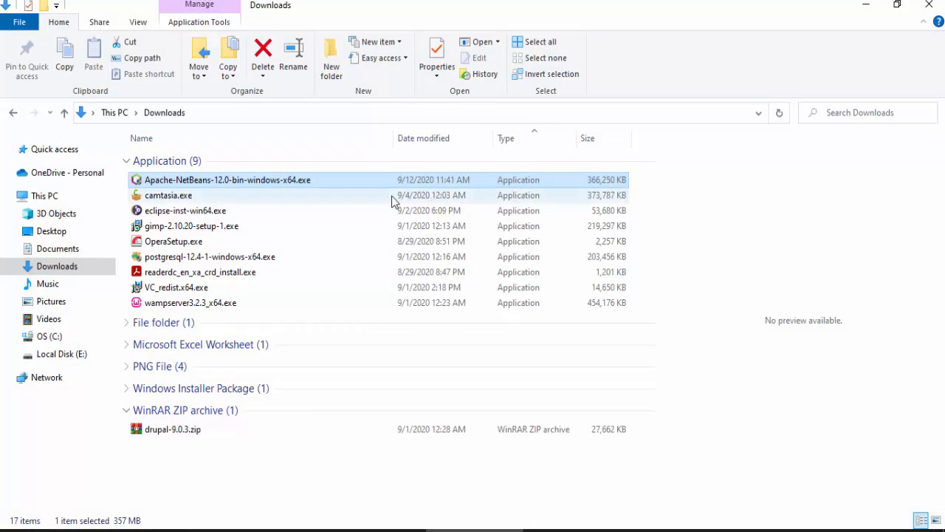
# - Run Apache-NetBeans-12.0-bin-windows-x64.exe from the Downloads folder and review the installable packs without changing the selection
pyautogui.doubleClick(248, 185)
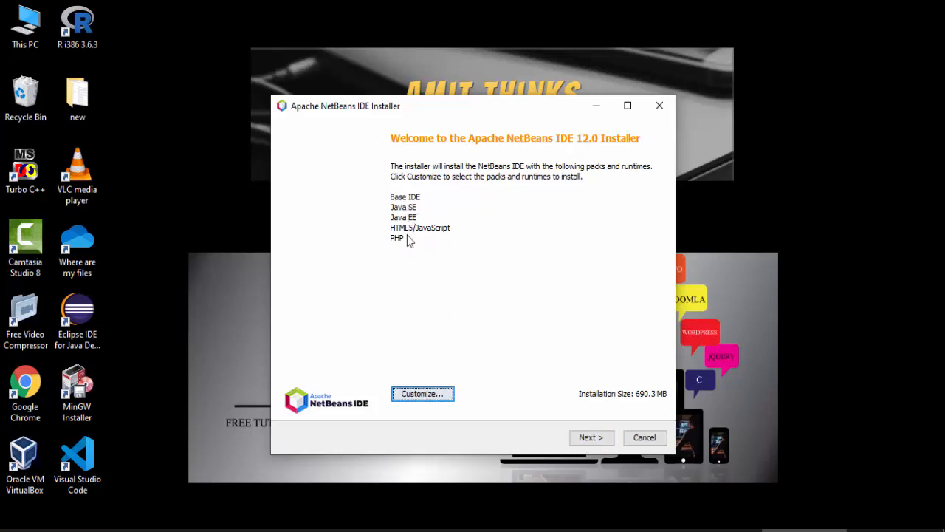
pyautogui.click(450, 396)
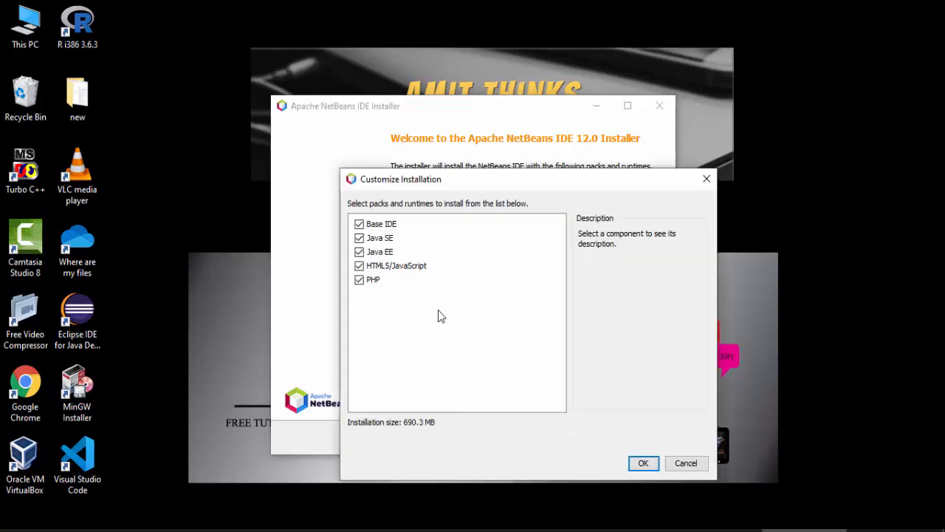
pyautogui.click(686, 465)
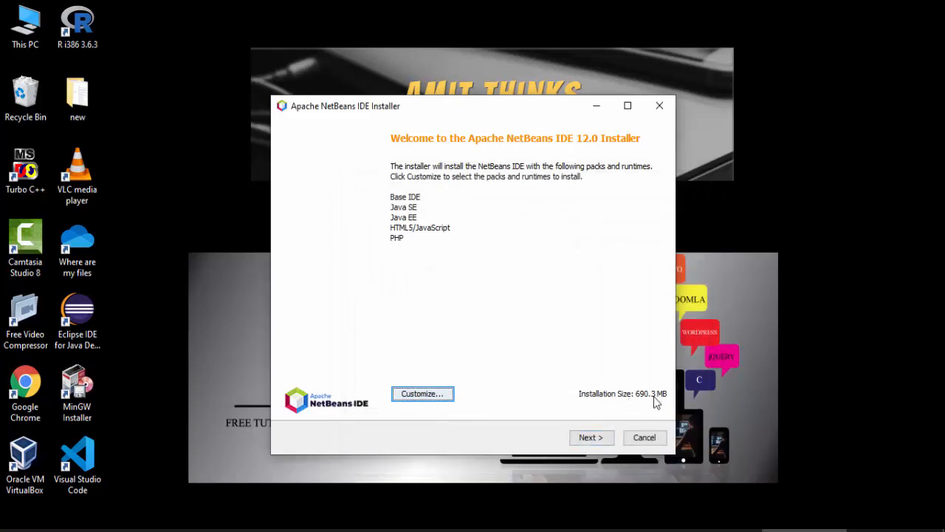
# - Proceed with the default NetBeans packs and accept the terms of the license agreement
pyautogui.click(591, 439)
pyautogui.click(369, 410)
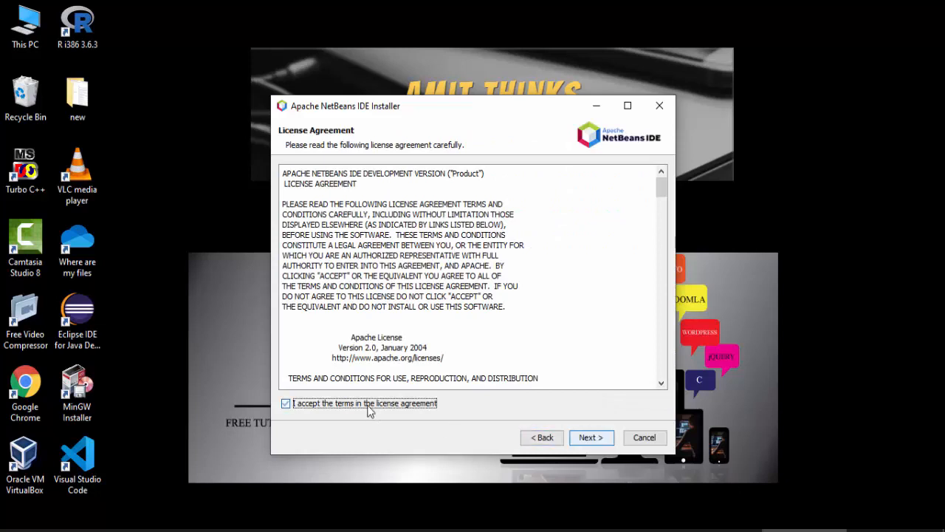
pyautogui.click(597, 438)
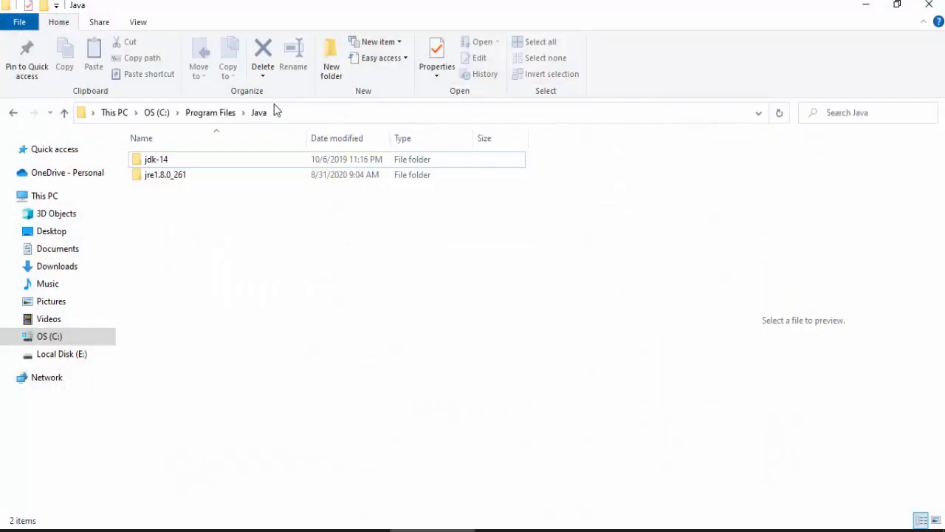
# - Check the location of the jdk-14 folder under C:\Program Files\Java in File Explorer
pyautogui.click(276, 110)
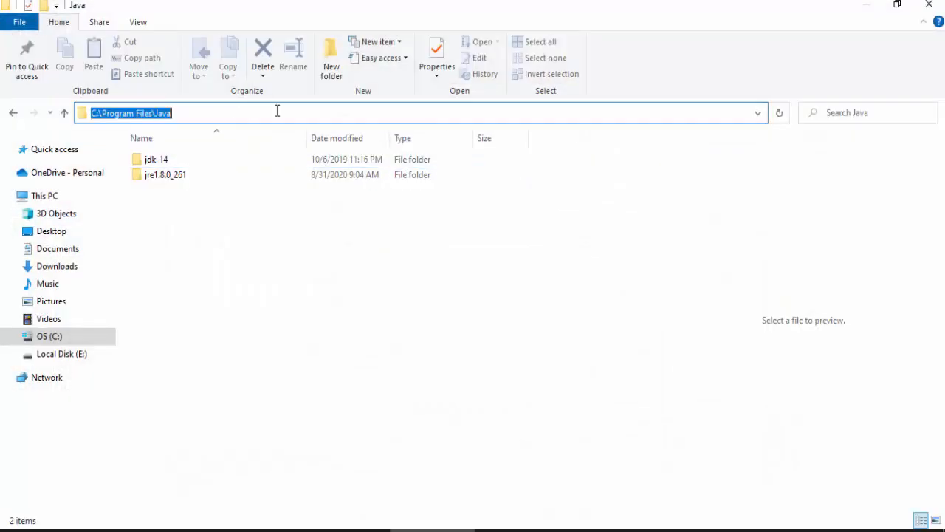
pyautogui.click(276, 110)
pyautogui.doubleClick(161, 159)
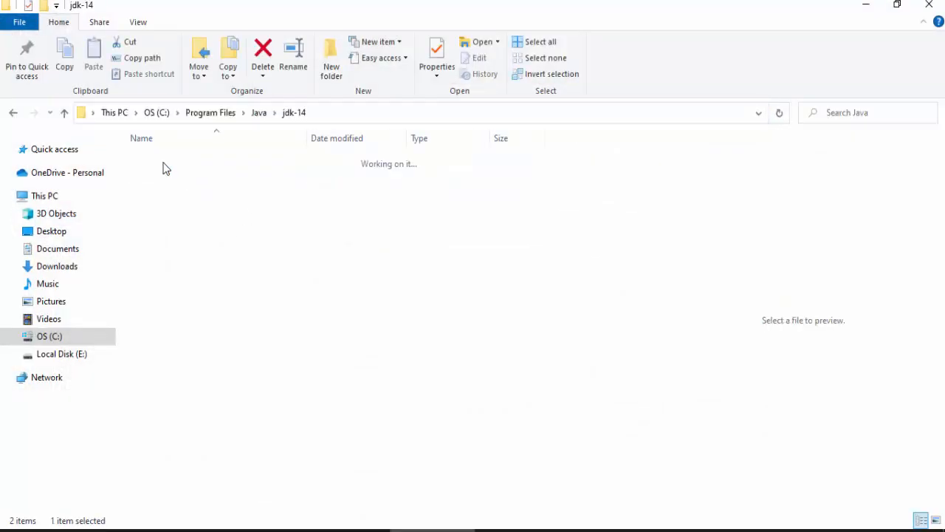
pyautogui.click(332, 112)
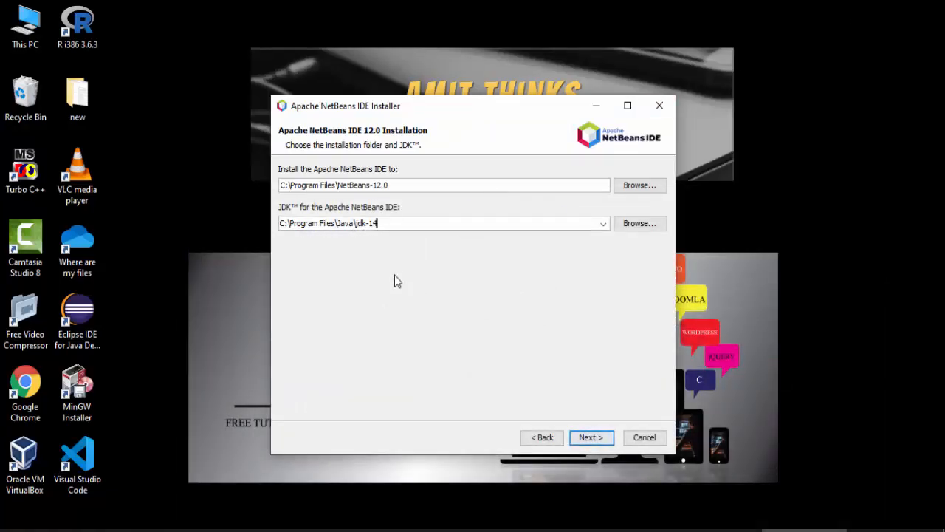
# - Install NetBeans to C:\Program Files\NetBeans-12.0 using the JDK in C:\Program Files\Java\jdk-14, keeping Check for Updates enabled, and finish the setup
pyautogui.click(599, 438)
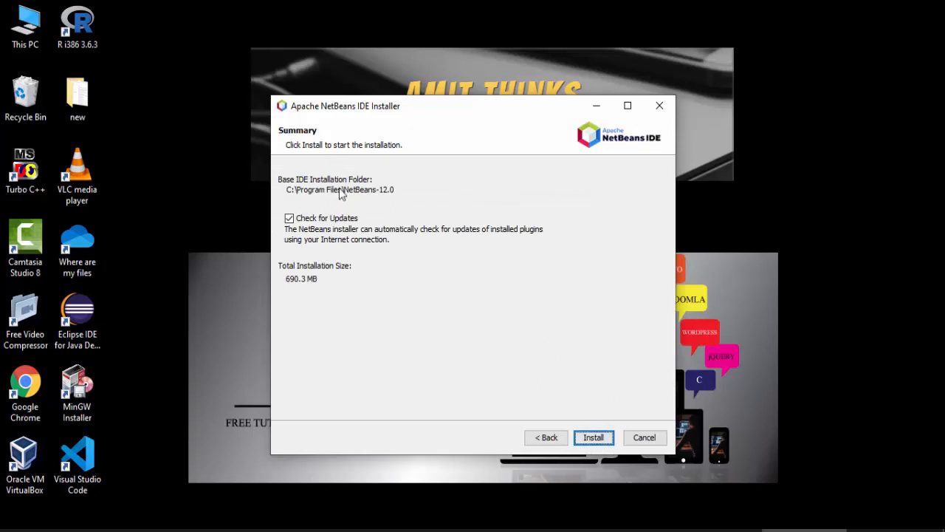
pyautogui.click(599, 440)
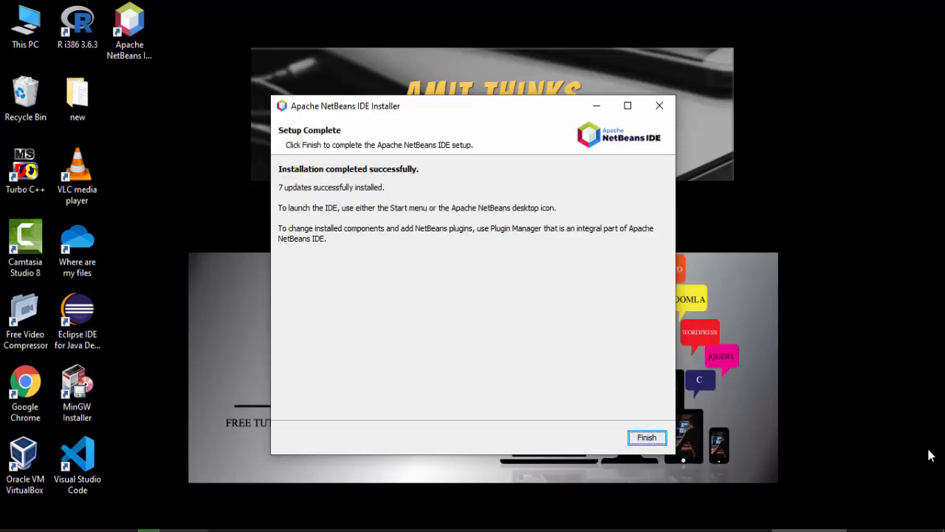
pyautogui.click(648, 439)
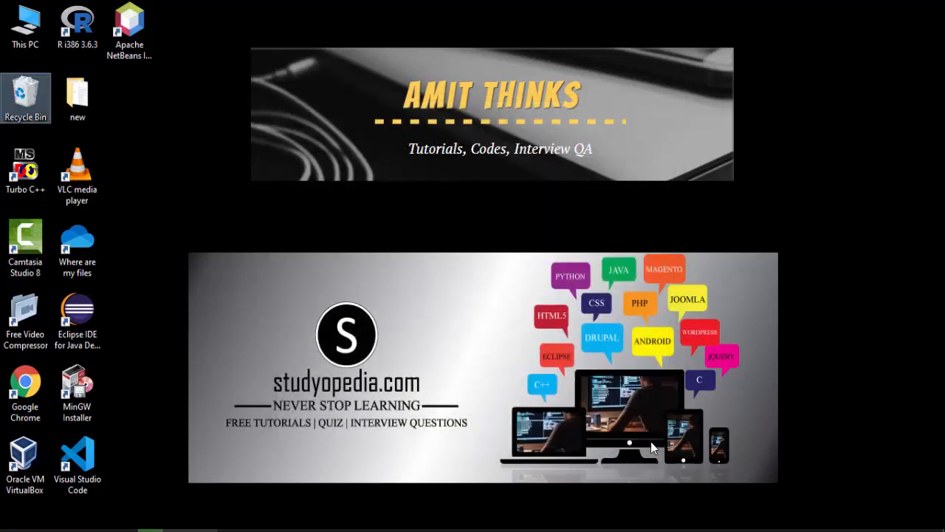
# - Launch Apache NetBeans IDE 12.0 from its desktop shortcut
pyautogui.click(147, 54)
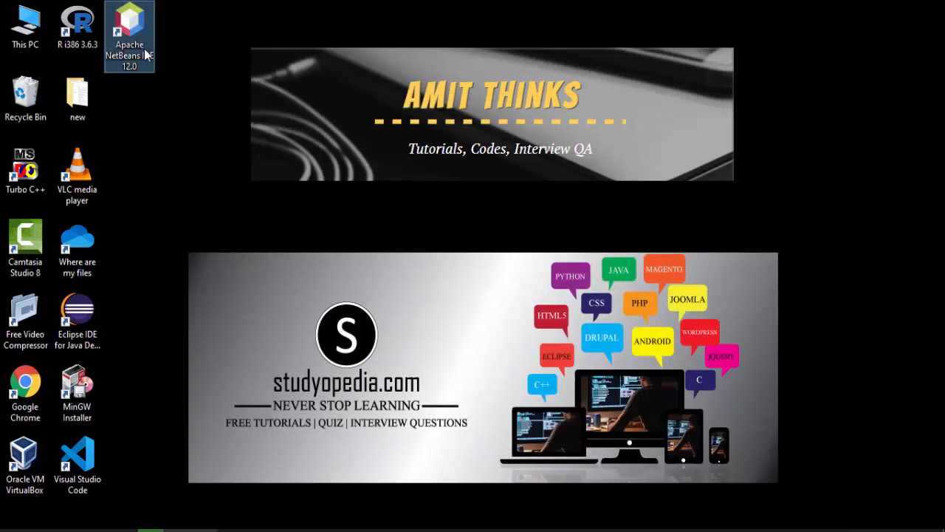
pyautogui.doubleClick(147, 55)
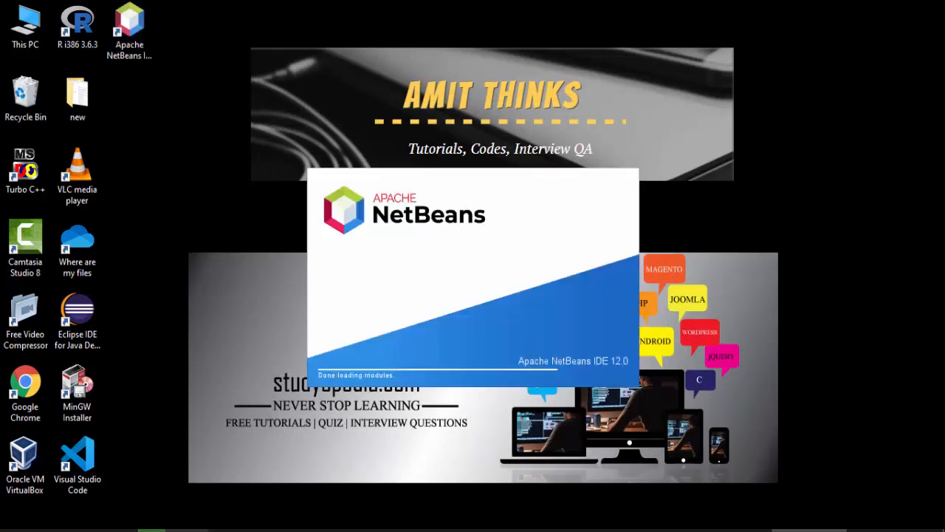